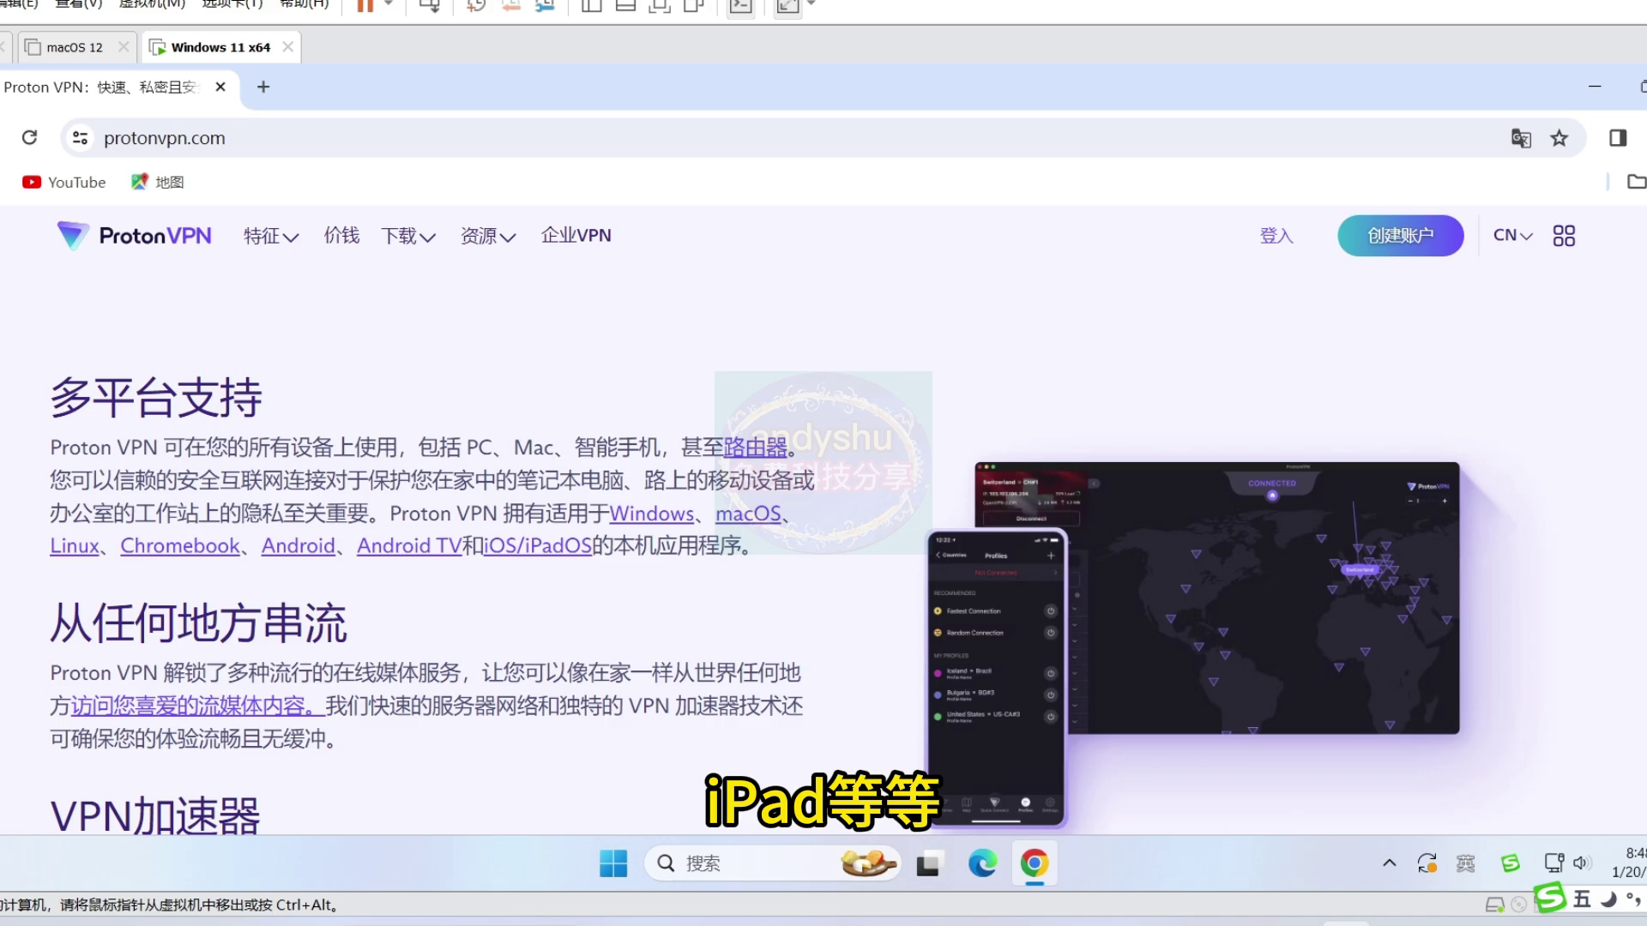
- Download the Windows installer ProtonVPN_v3.2.9.exe (75.6 MB) from the Proton VPN Windows download page
{"action": "scroll", "coordinate": [935, 552], "scroll_direction": "down", "scroll_amount": 10}
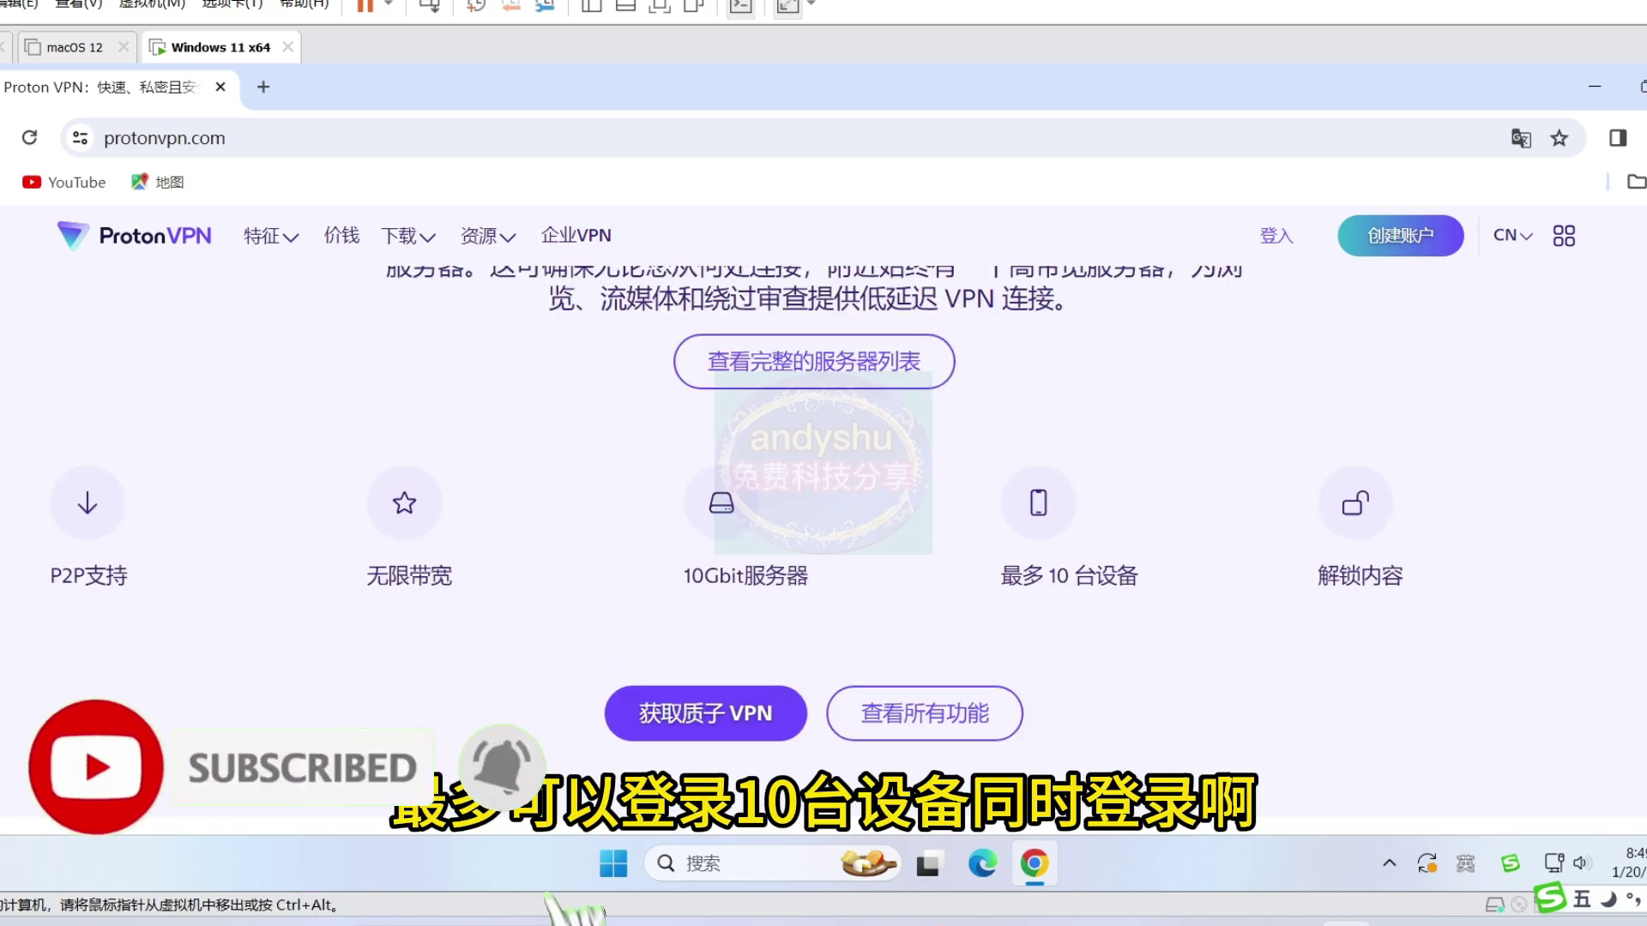
{"action": "scroll", "coordinate": [823, 549], "scroll_direction": "down", "scroll_amount": 10}
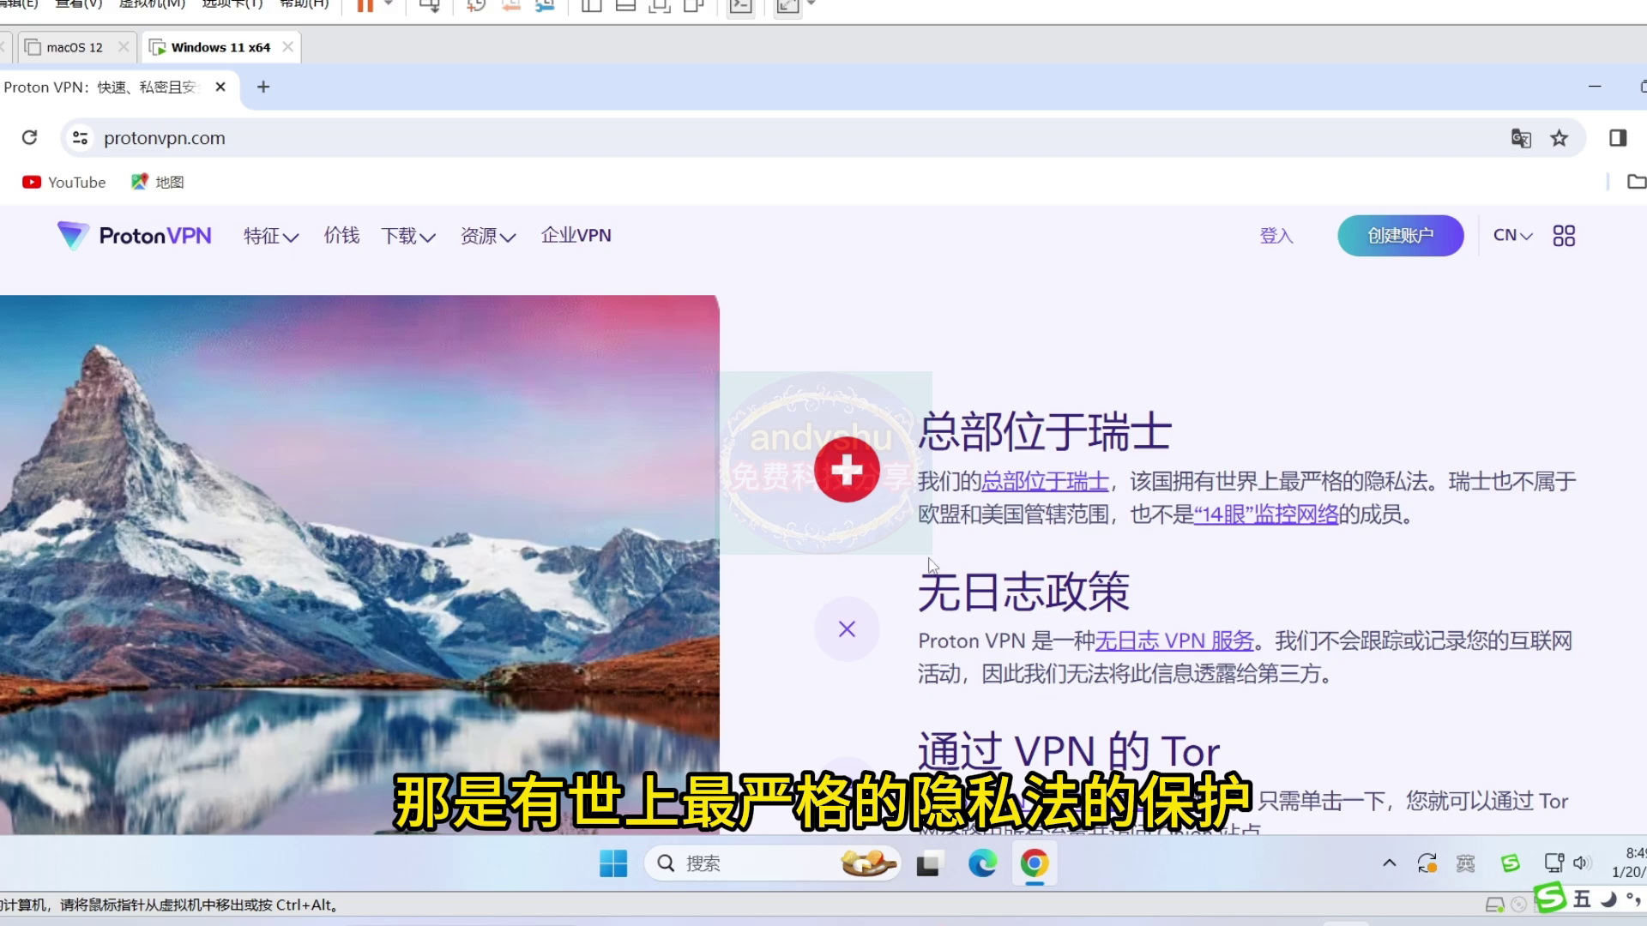
{"action": "scroll", "coordinate": [784, 603], "scroll_direction": "down", "scroll_amount": 5}
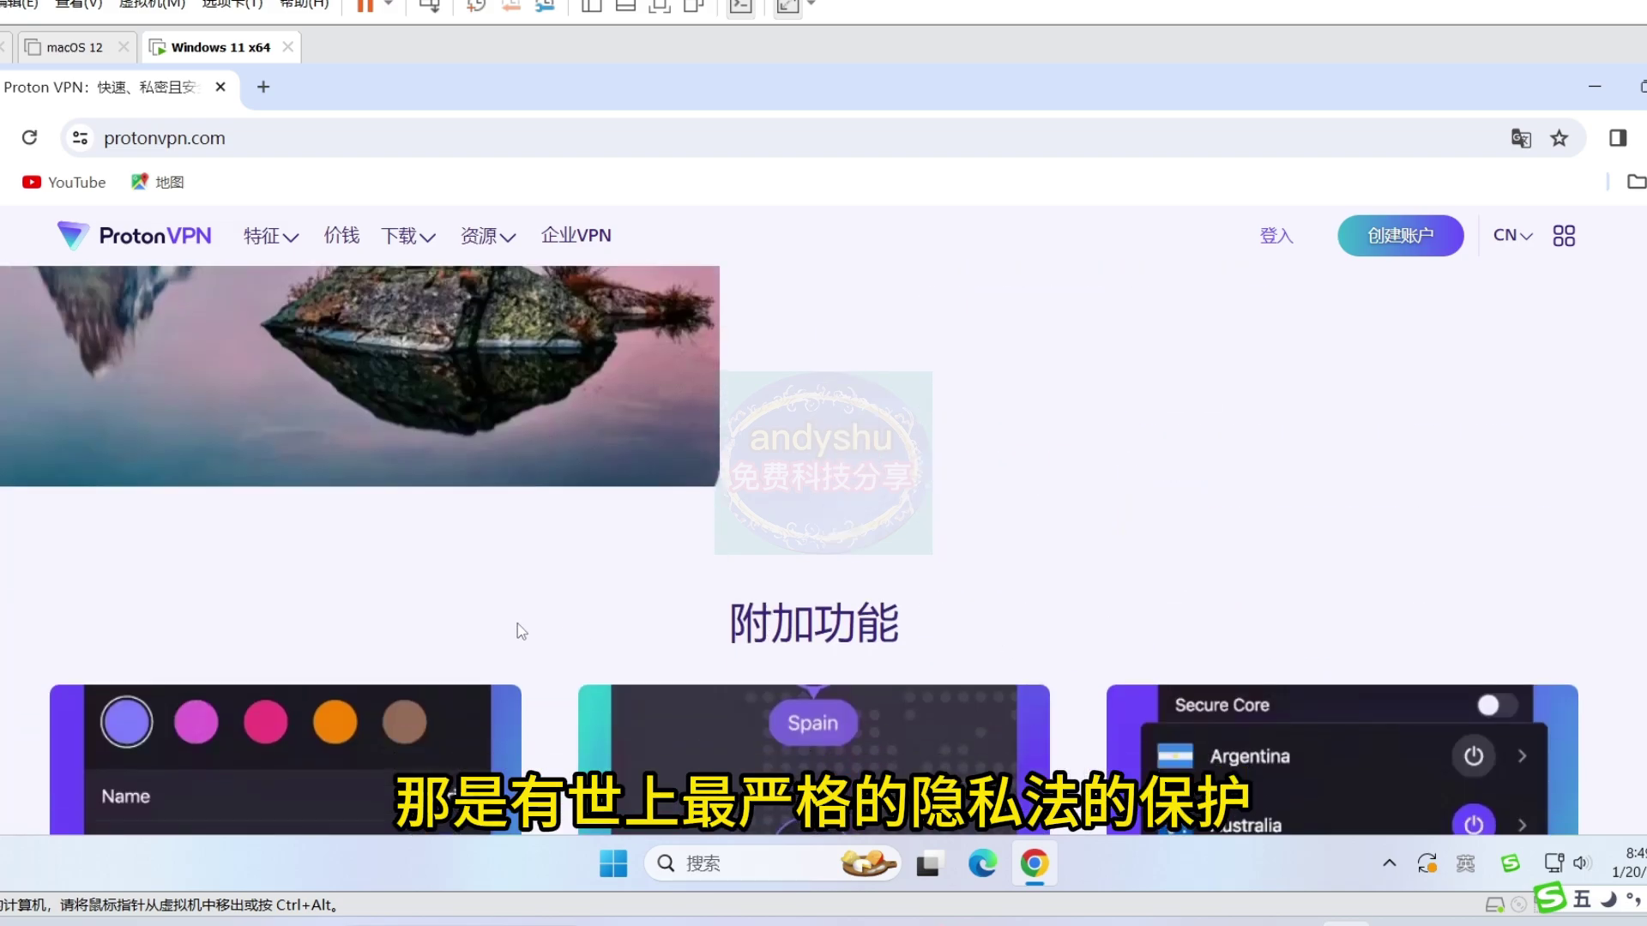
{"action": "scroll", "coordinate": [521, 632], "scroll_direction": "down", "scroll_amount": 10}
{"action": "scroll", "coordinate": [110, 625], "scroll_direction": "up", "scroll_amount": 6}
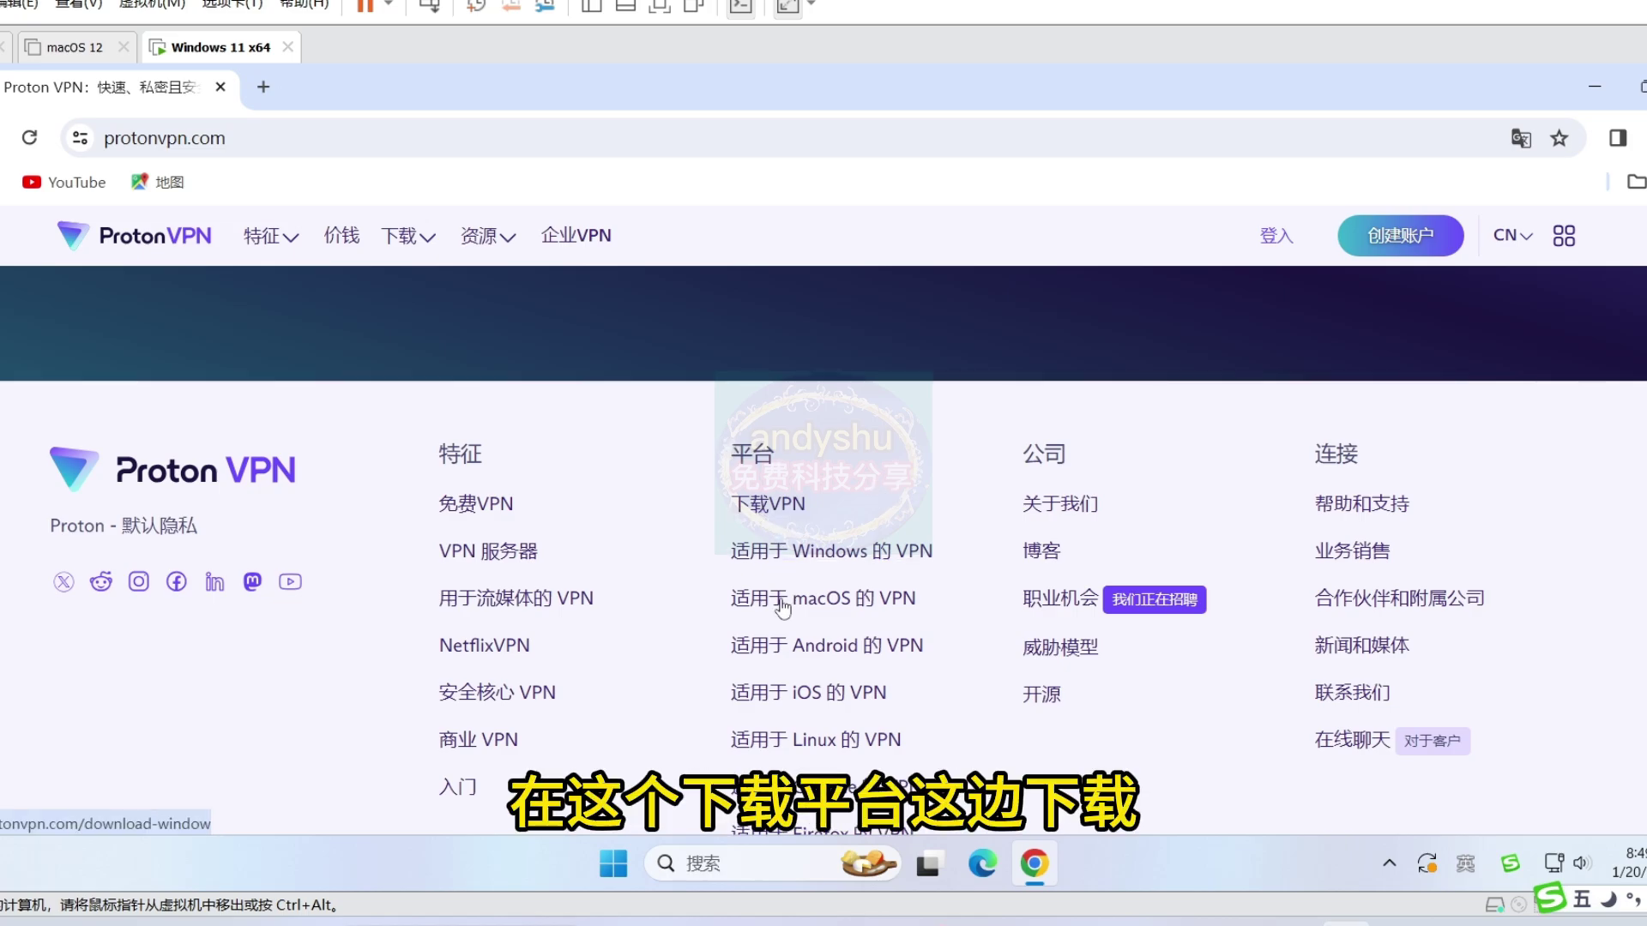
{"action": "left_click", "coordinate": [427, 240]}
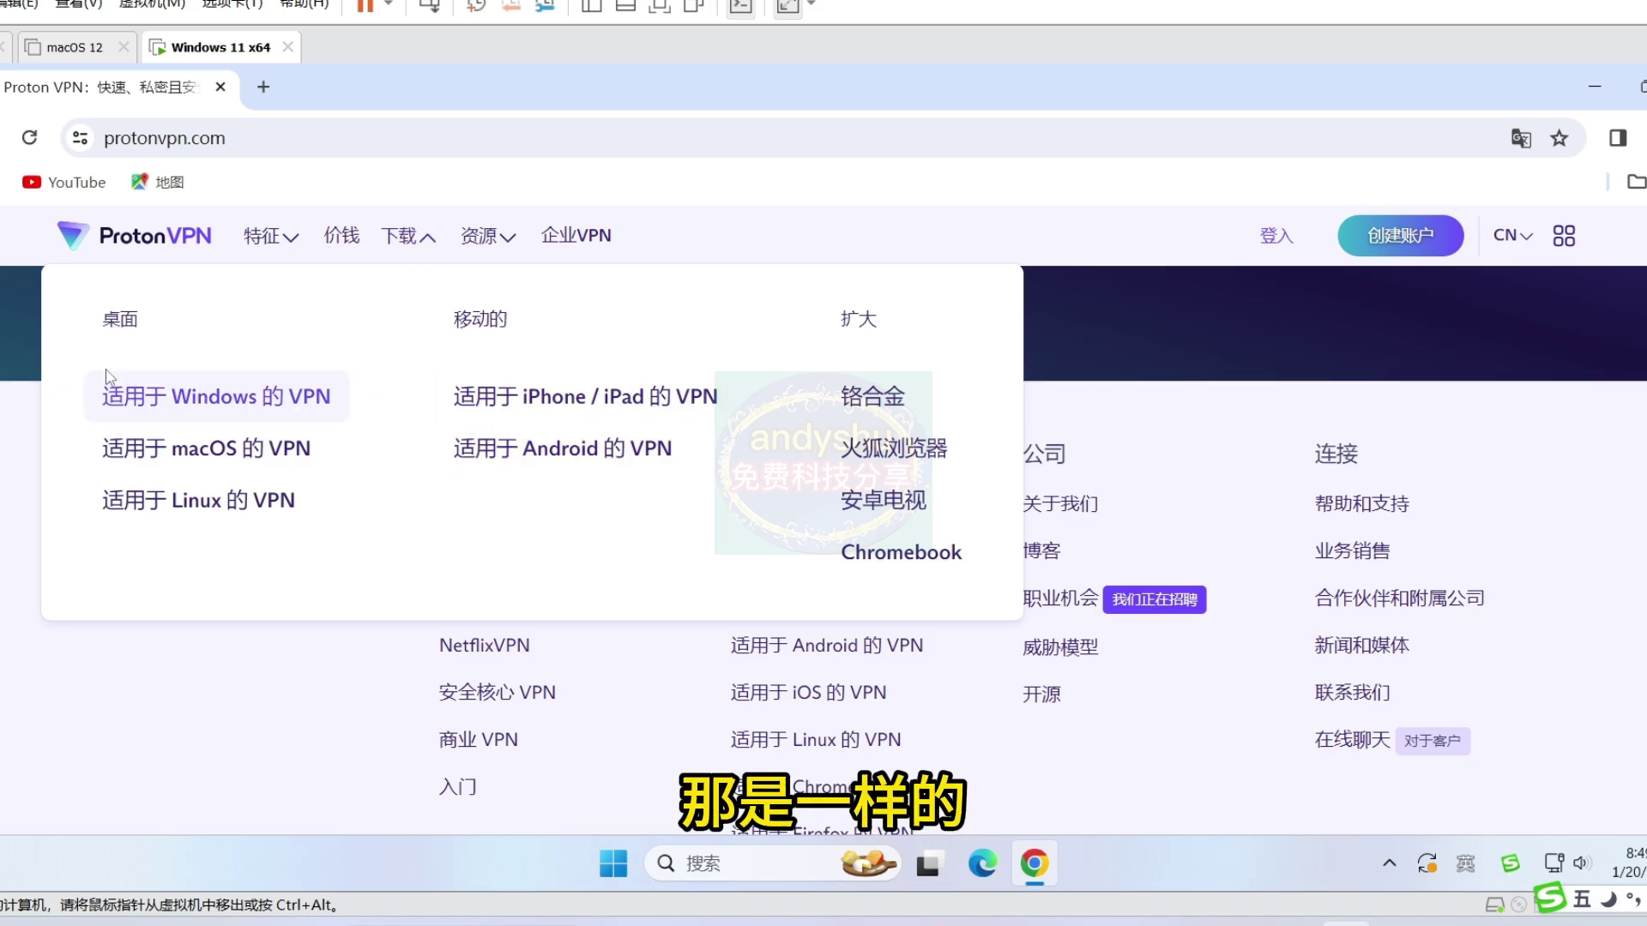
{"action": "left_click", "coordinate": [222, 400]}
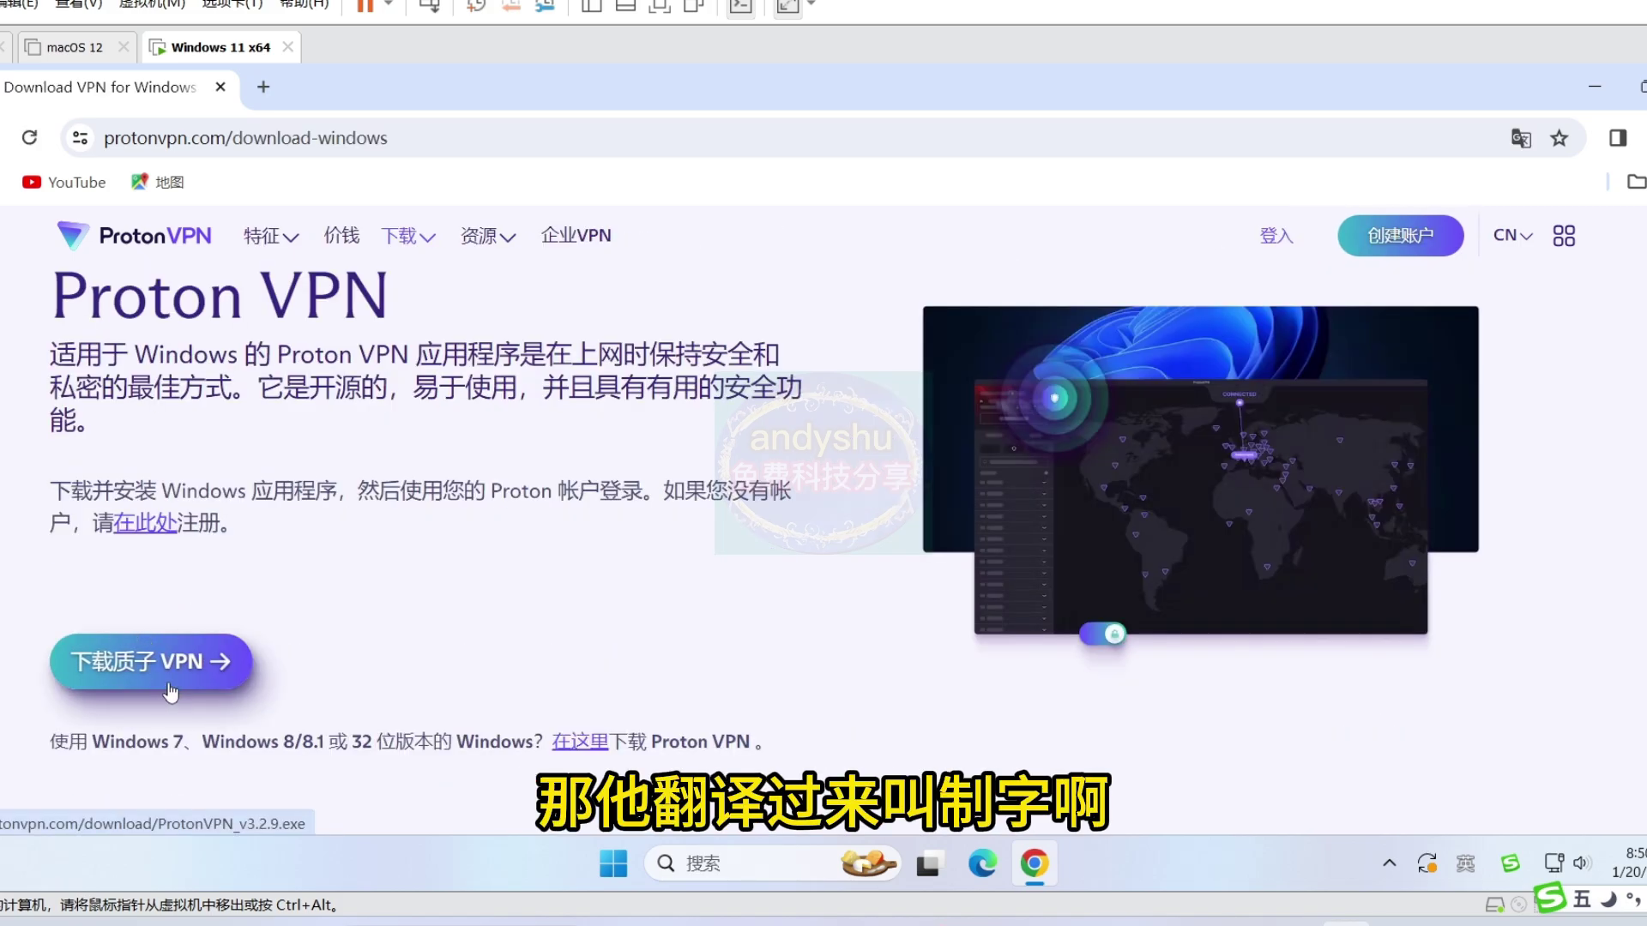
{"action": "left_click", "coordinate": [177, 670]}
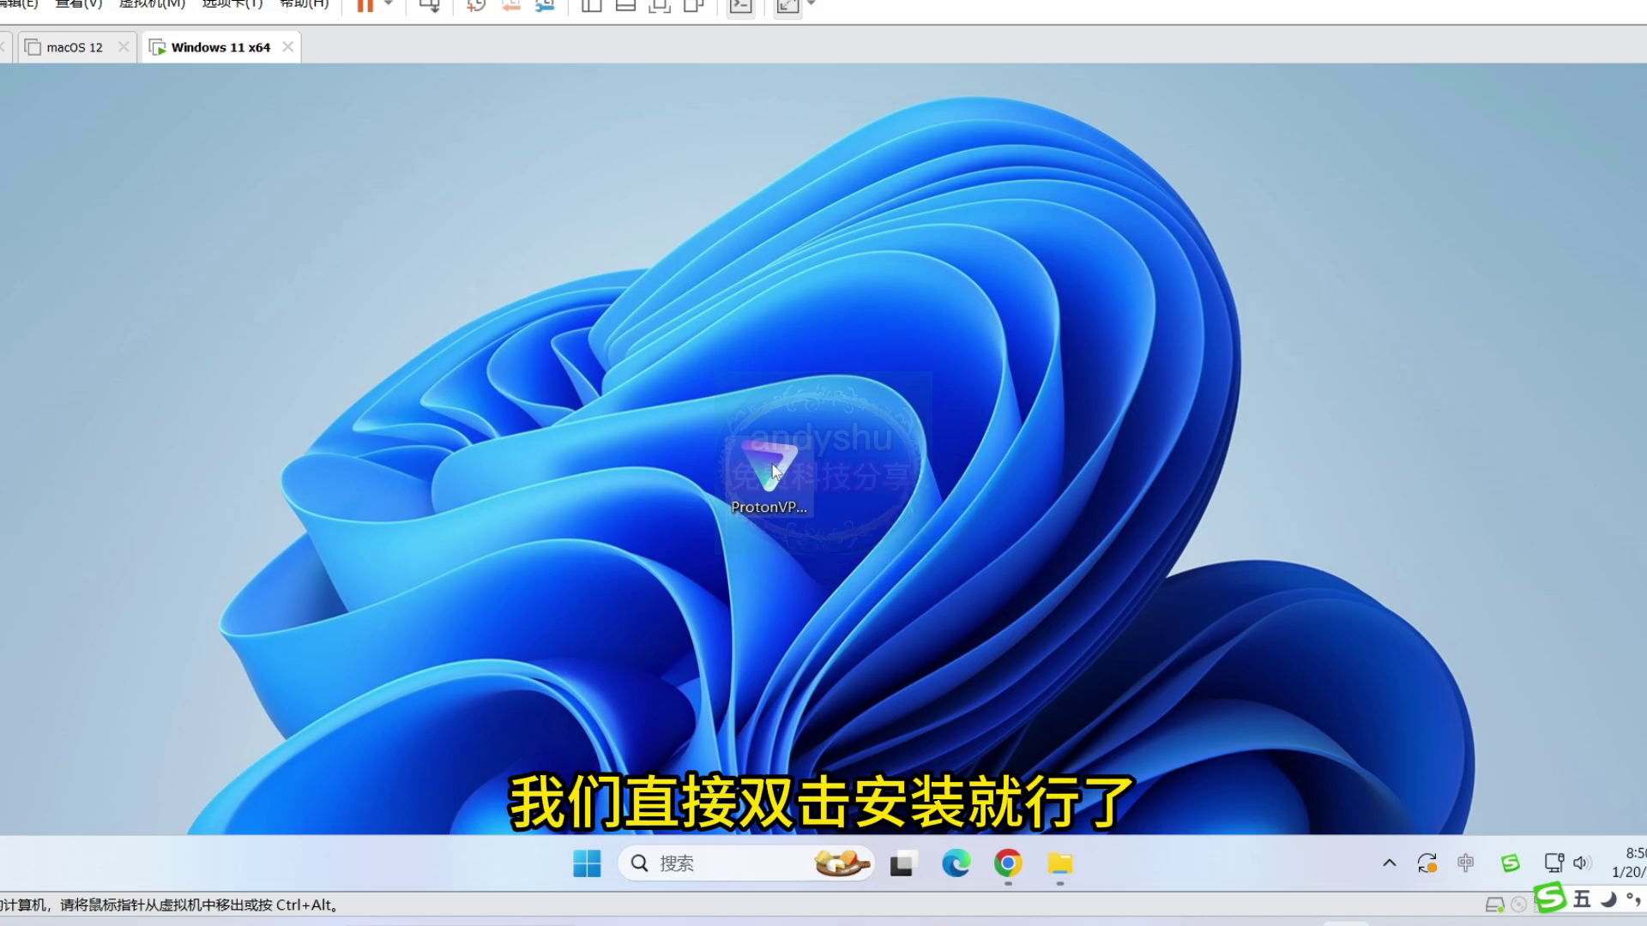
- Install Proton VPN v3.2.9 in English with the default Proton Start Menu folder and tasks
{"action": "double_click", "coordinate": [772, 470]}
{"action": "left_click", "coordinate": [745, 460]}
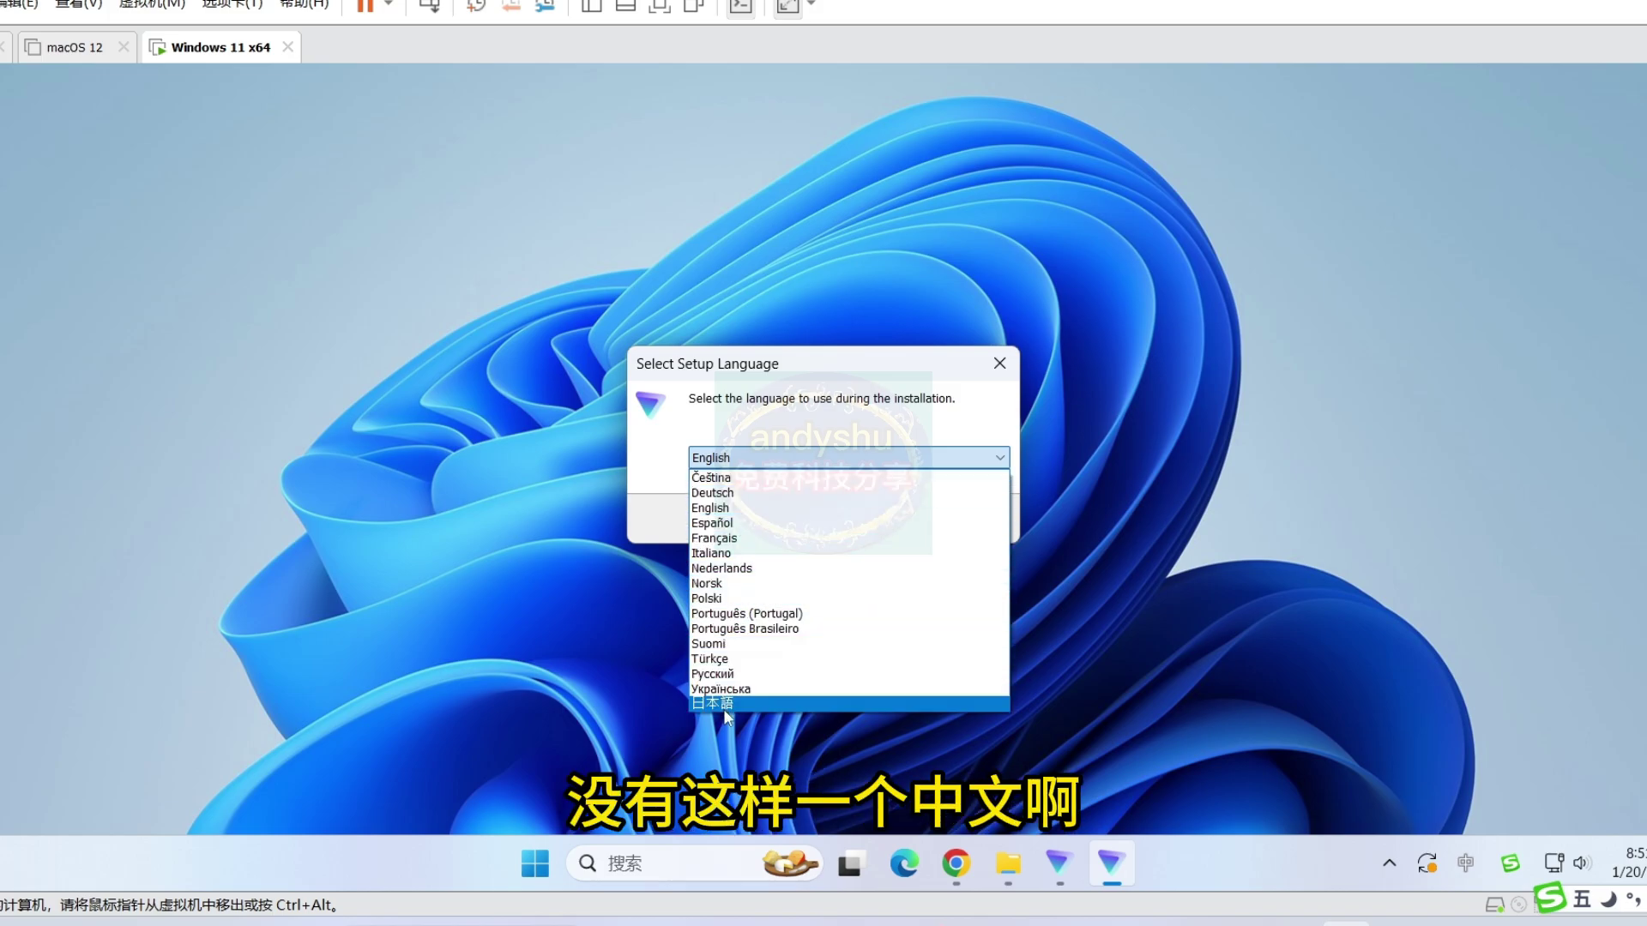
{"action": "left_click", "coordinate": [658, 445]}
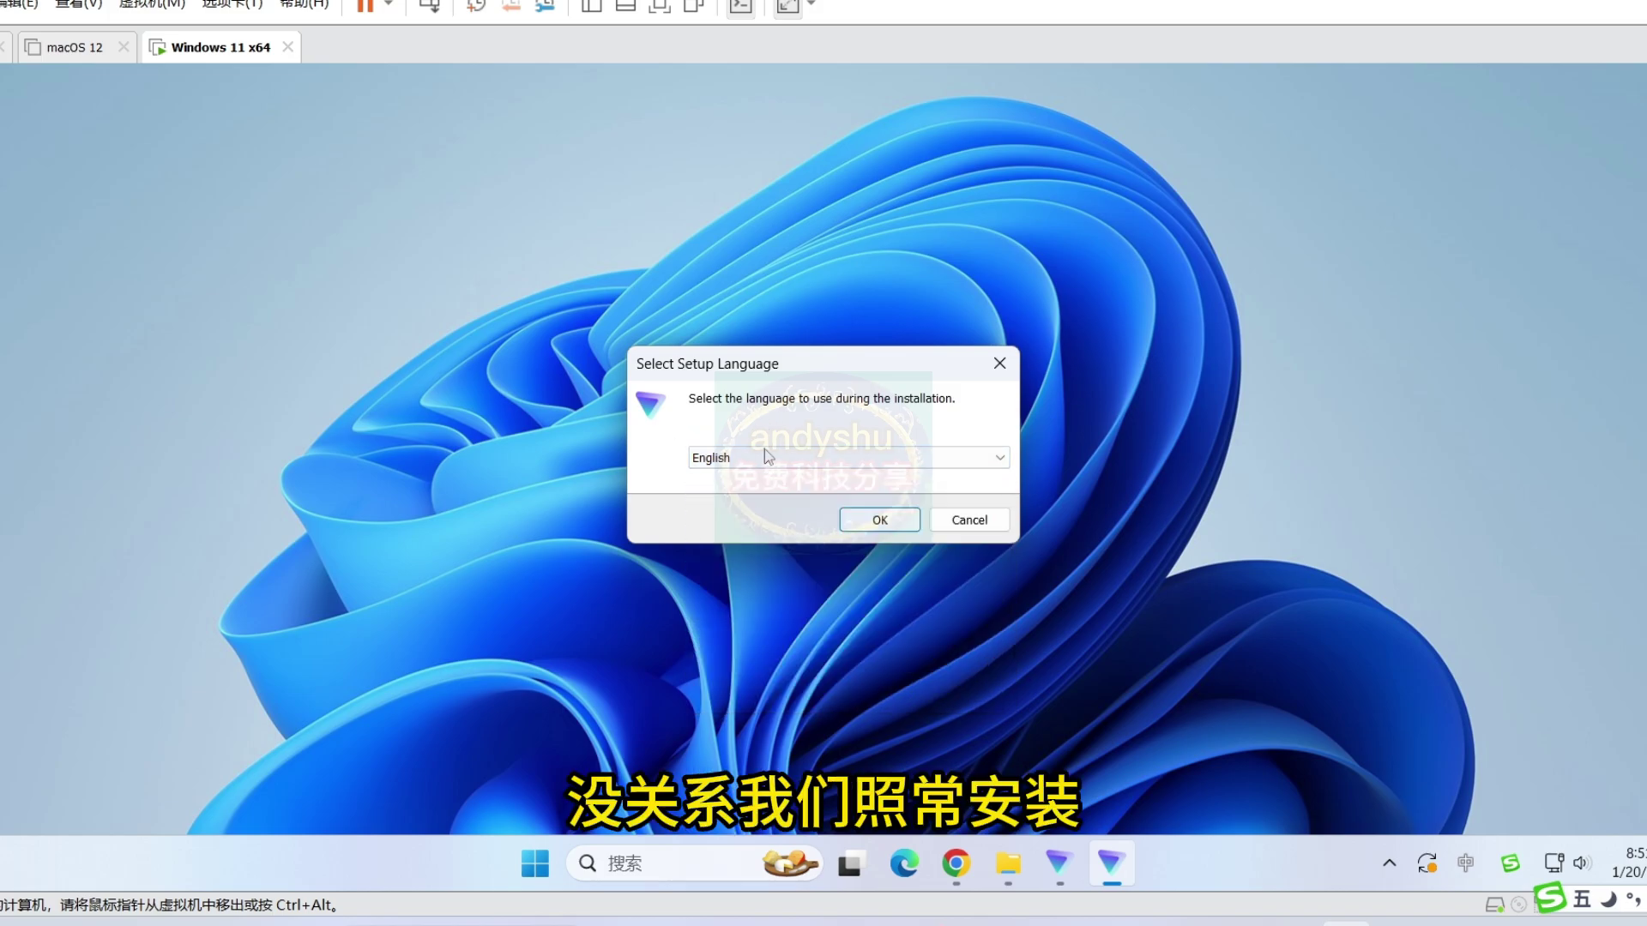
{"action": "left_click", "coordinate": [876, 522]}
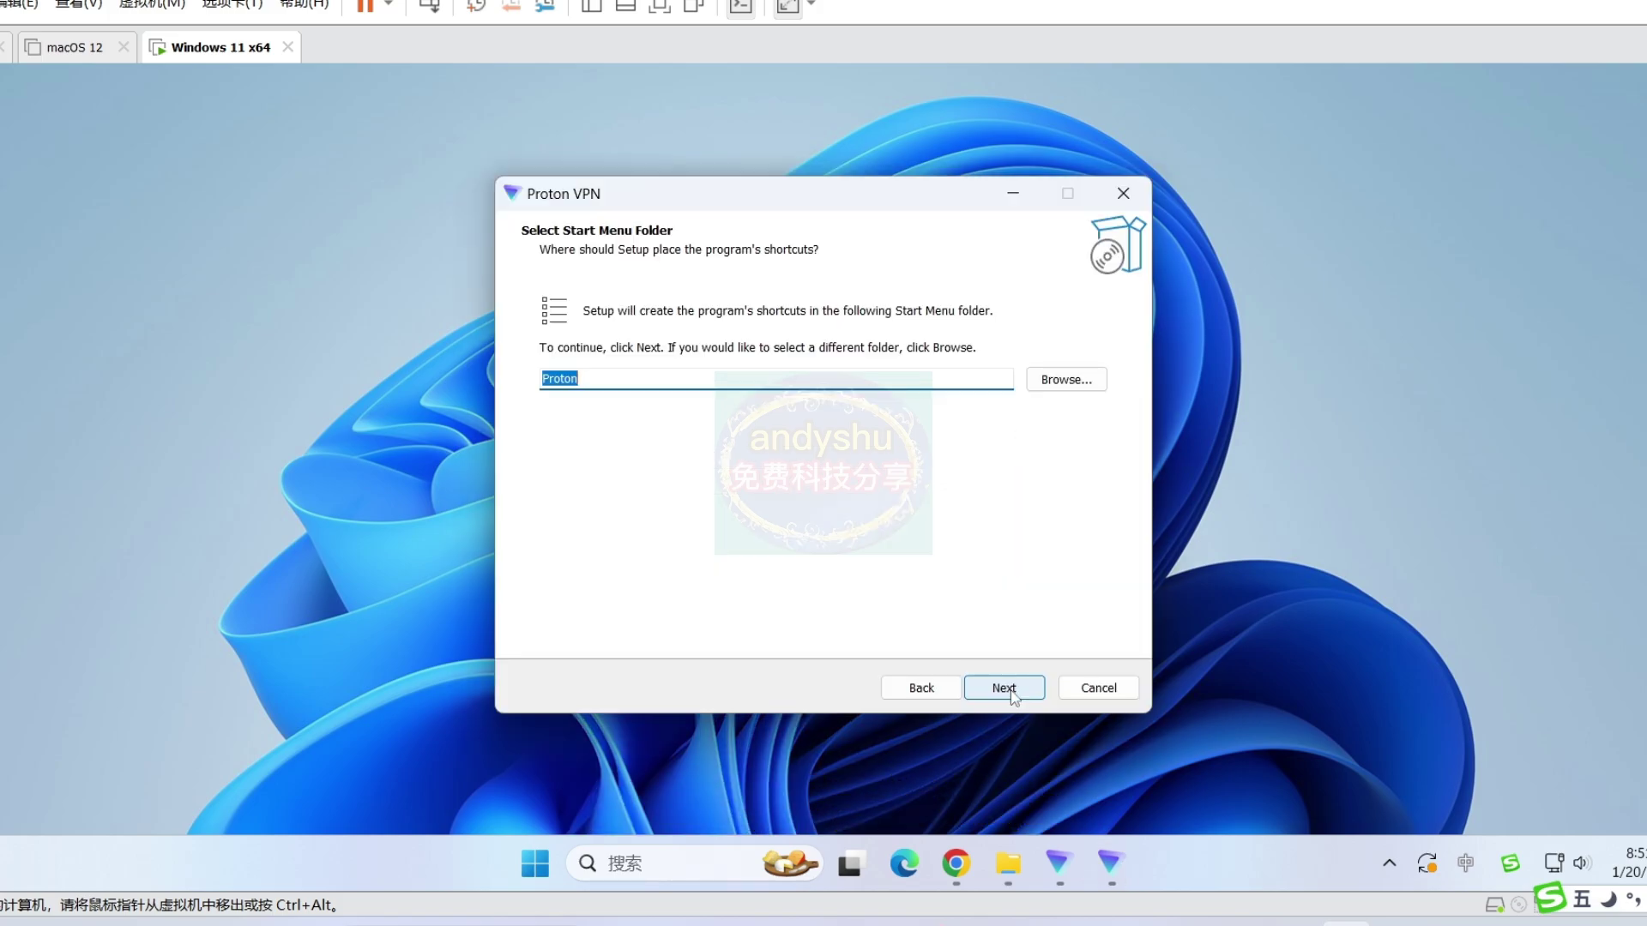
{"action": "left_click", "coordinate": [1005, 689]}
{"action": "left_click", "coordinate": [1005, 689]}
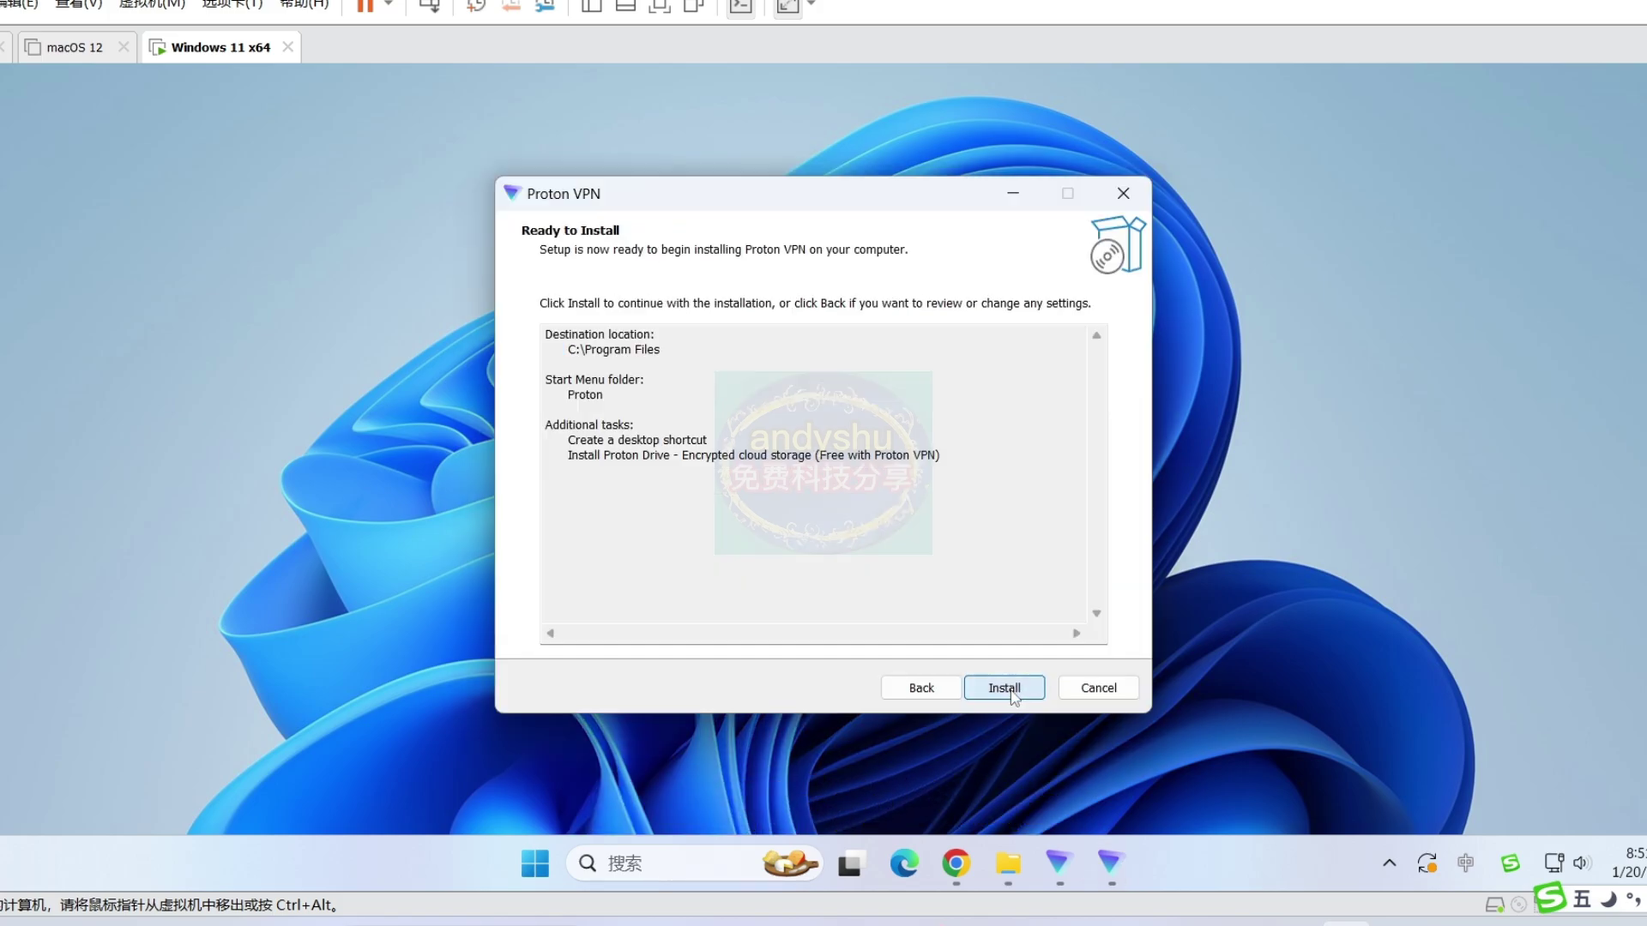
{"action": "left_click", "coordinate": [1005, 689]}
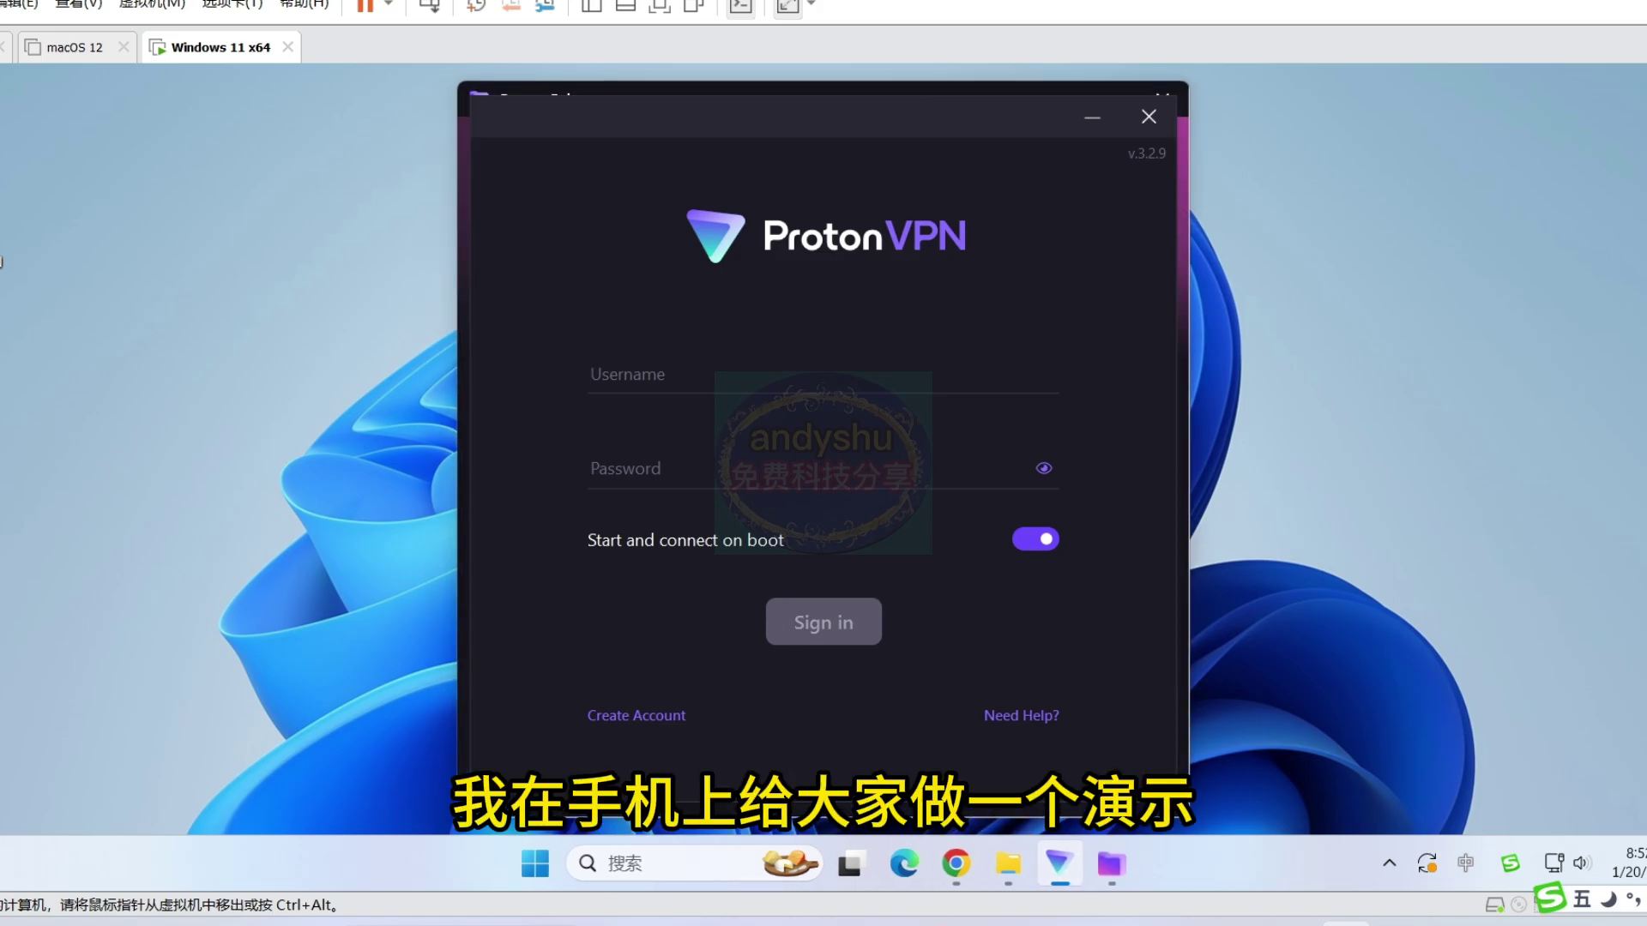
- Sign in to Proton VPN with the account username and password
{"action": "left_click_drag", "start_coordinate": [1032, 122], "coordinate": [1110, 121]}
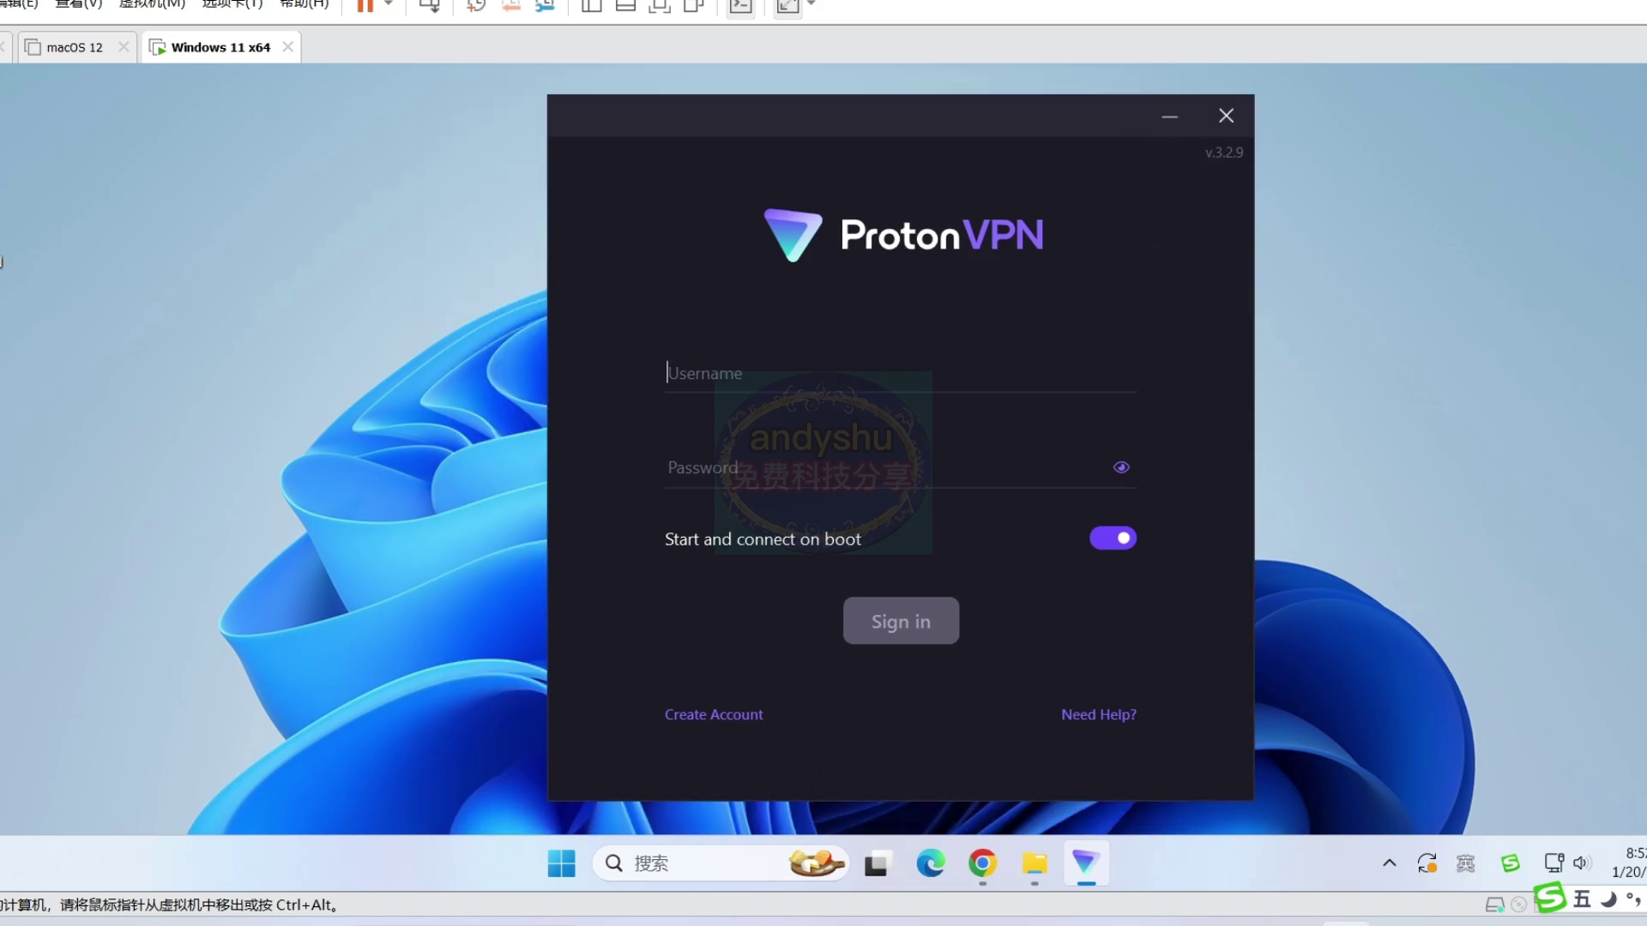
{"action": "left_click", "coordinate": [718, 486]}
{"action": "type", "text": "•••••••••"}
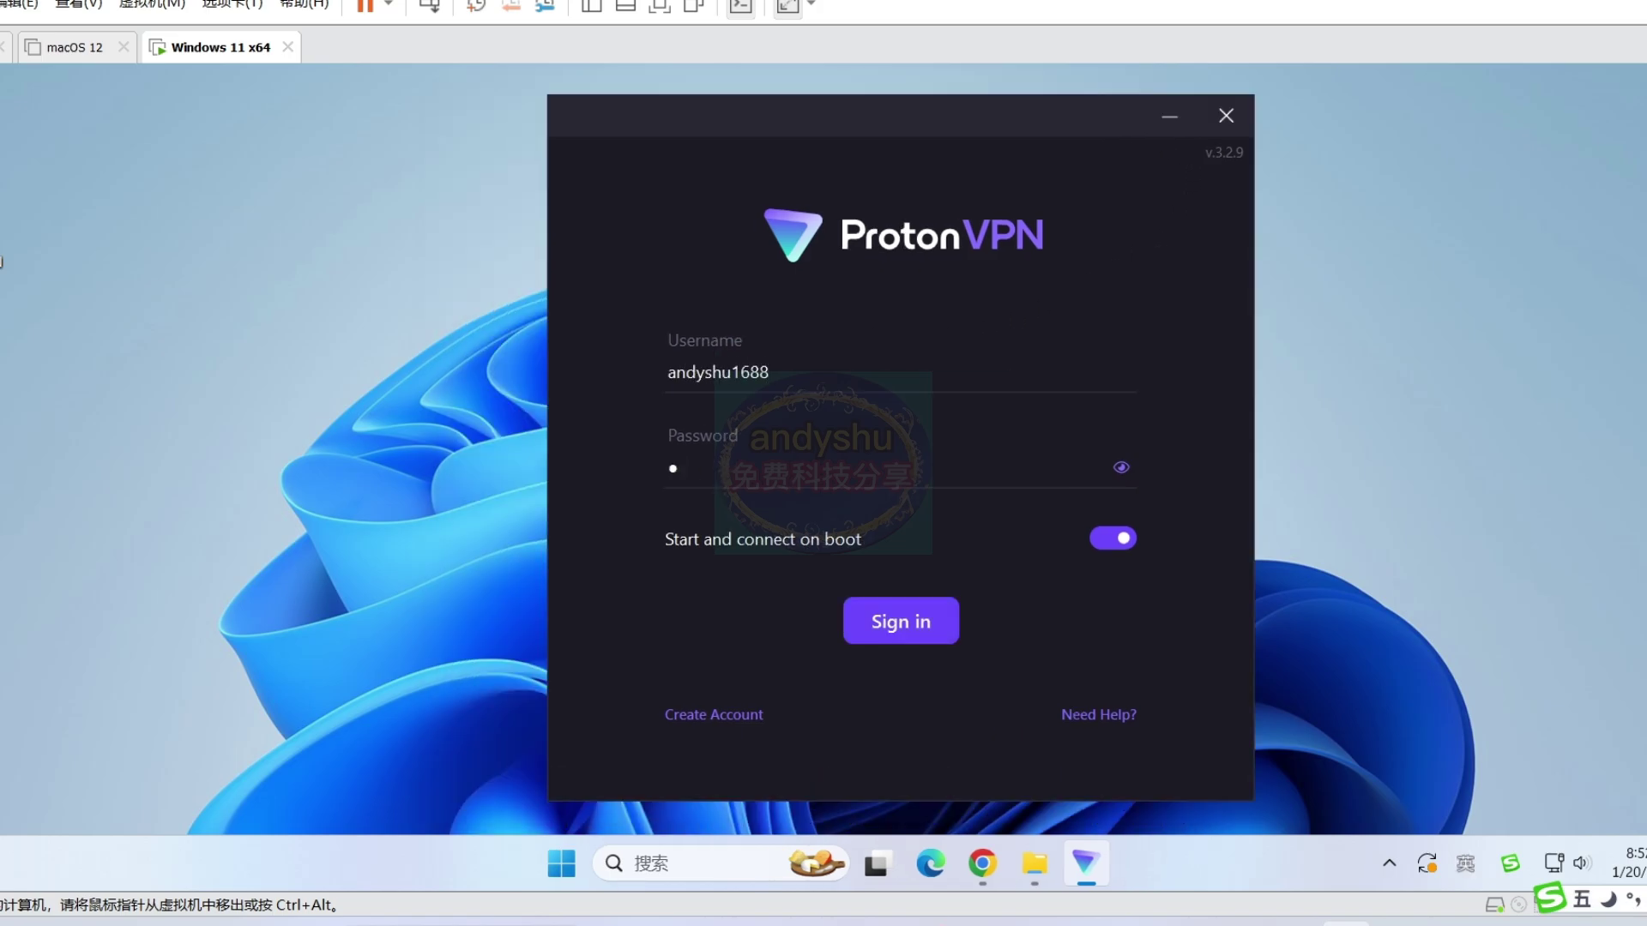
{"action": "type", "text": "••"}
{"action": "left_click", "coordinate": [875, 631]}
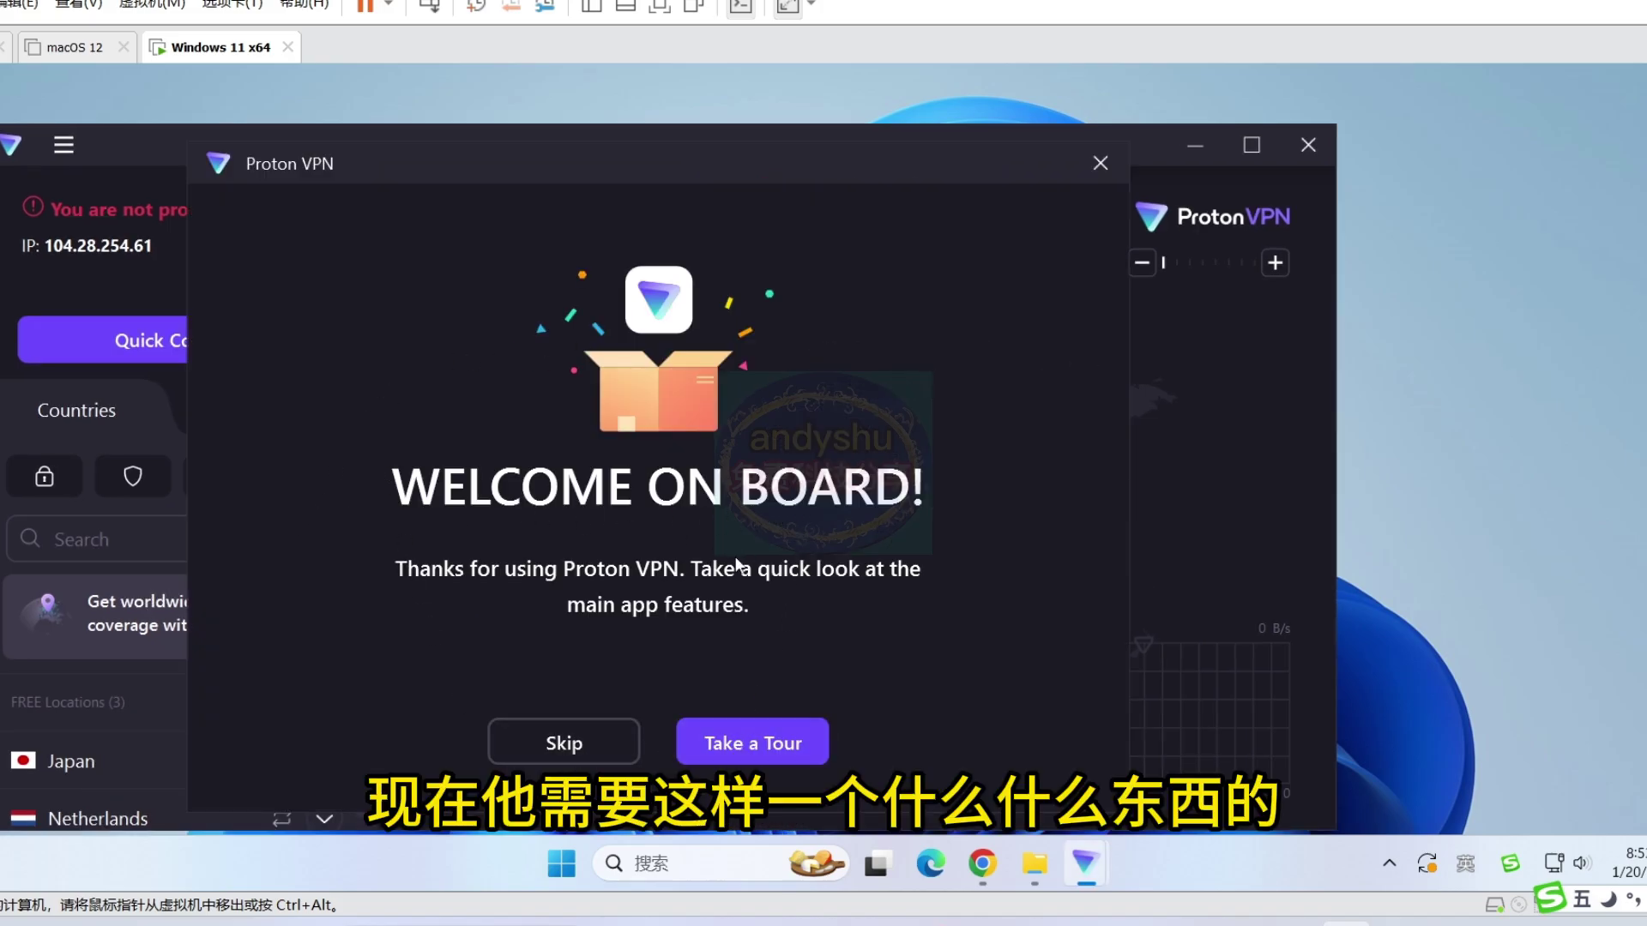
- Turn off the Cloudflare WARP connection from the system tray and close its panel
{"action": "left_click", "coordinate": [1390, 865]}
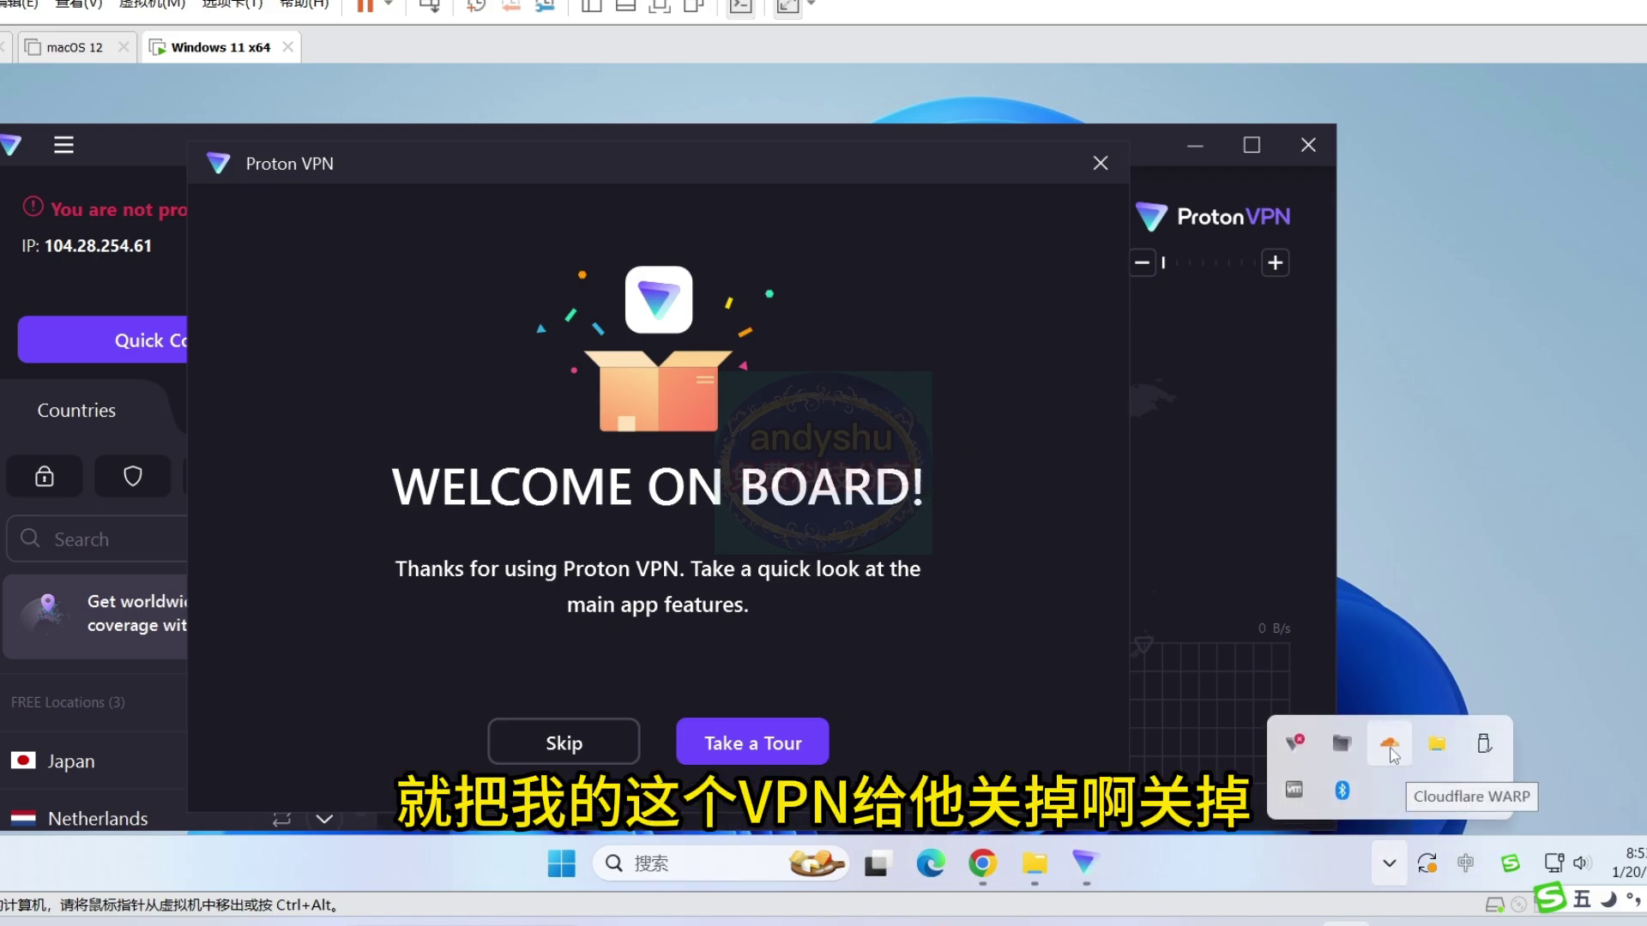
{"action": "left_click", "coordinate": [1390, 743]}
{"action": "left_click", "coordinate": [1352, 491]}
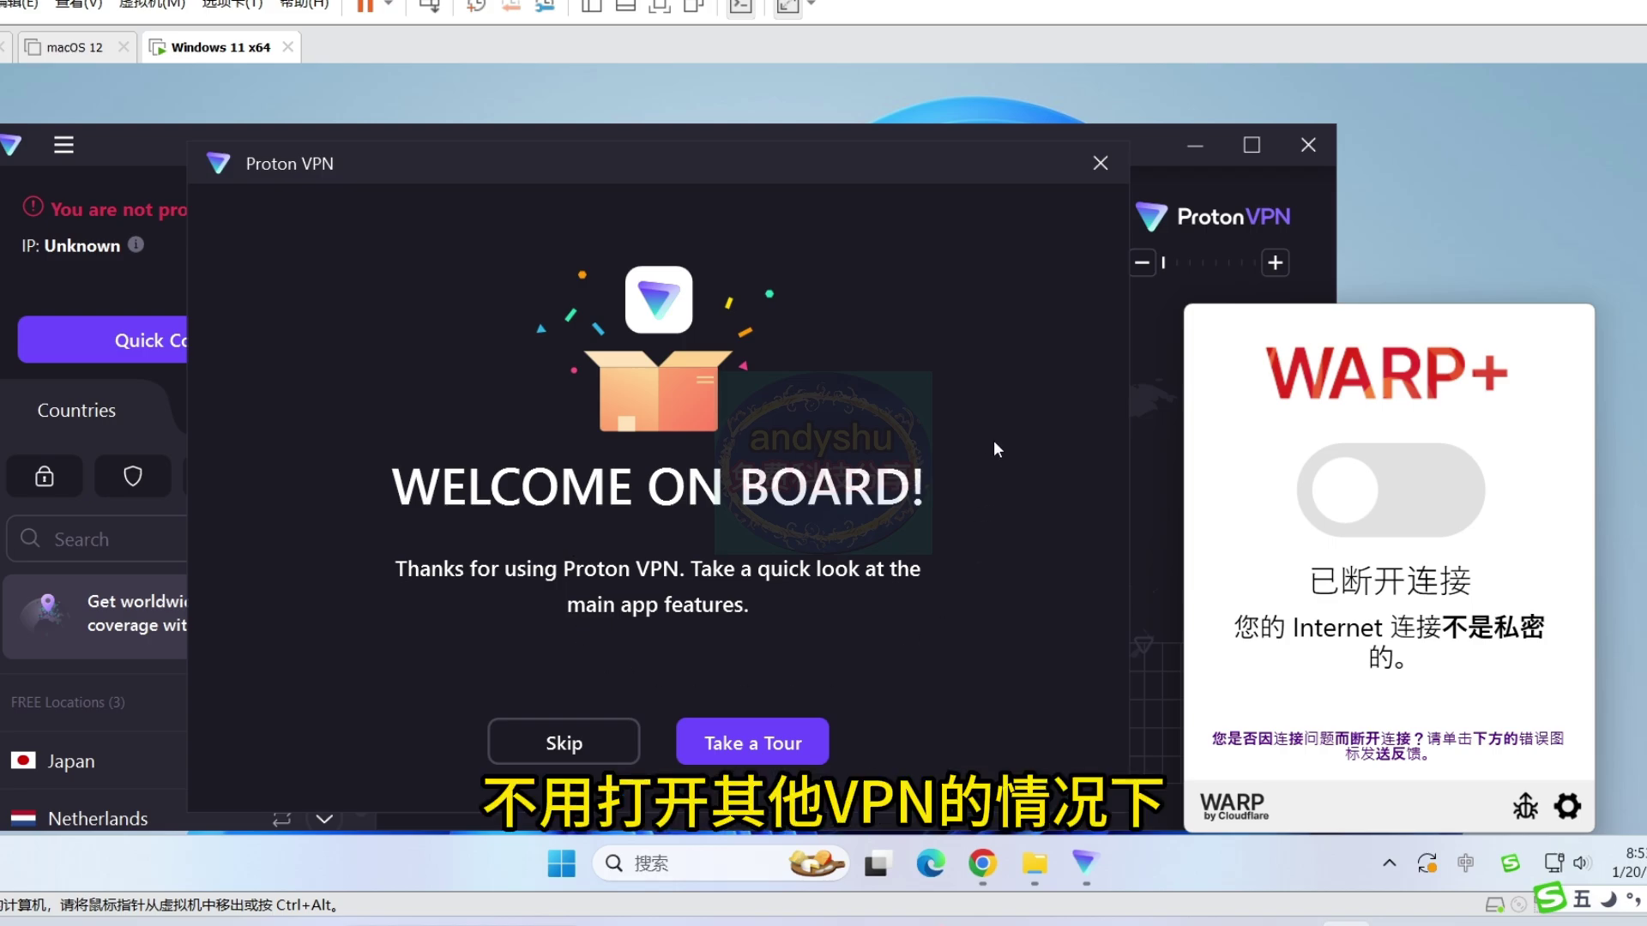
{"action": "left_click", "coordinate": [1031, 322]}
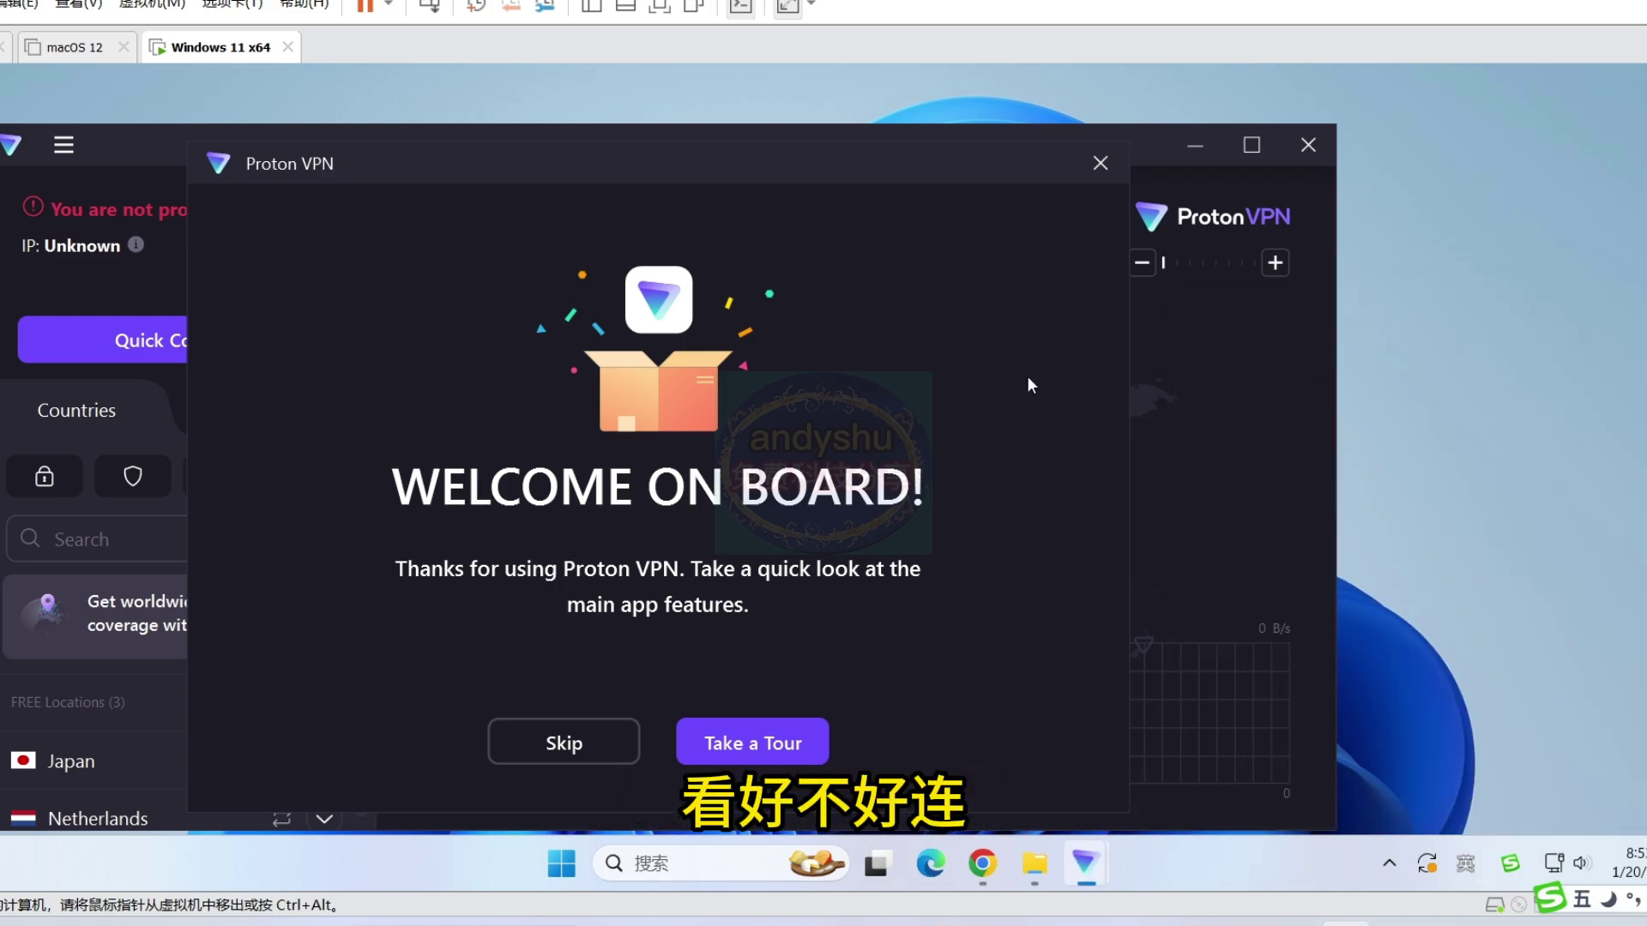
- Skip the Welcome on board tour and browse Proton VPN's country list
{"action": "left_click", "coordinate": [572, 753]}
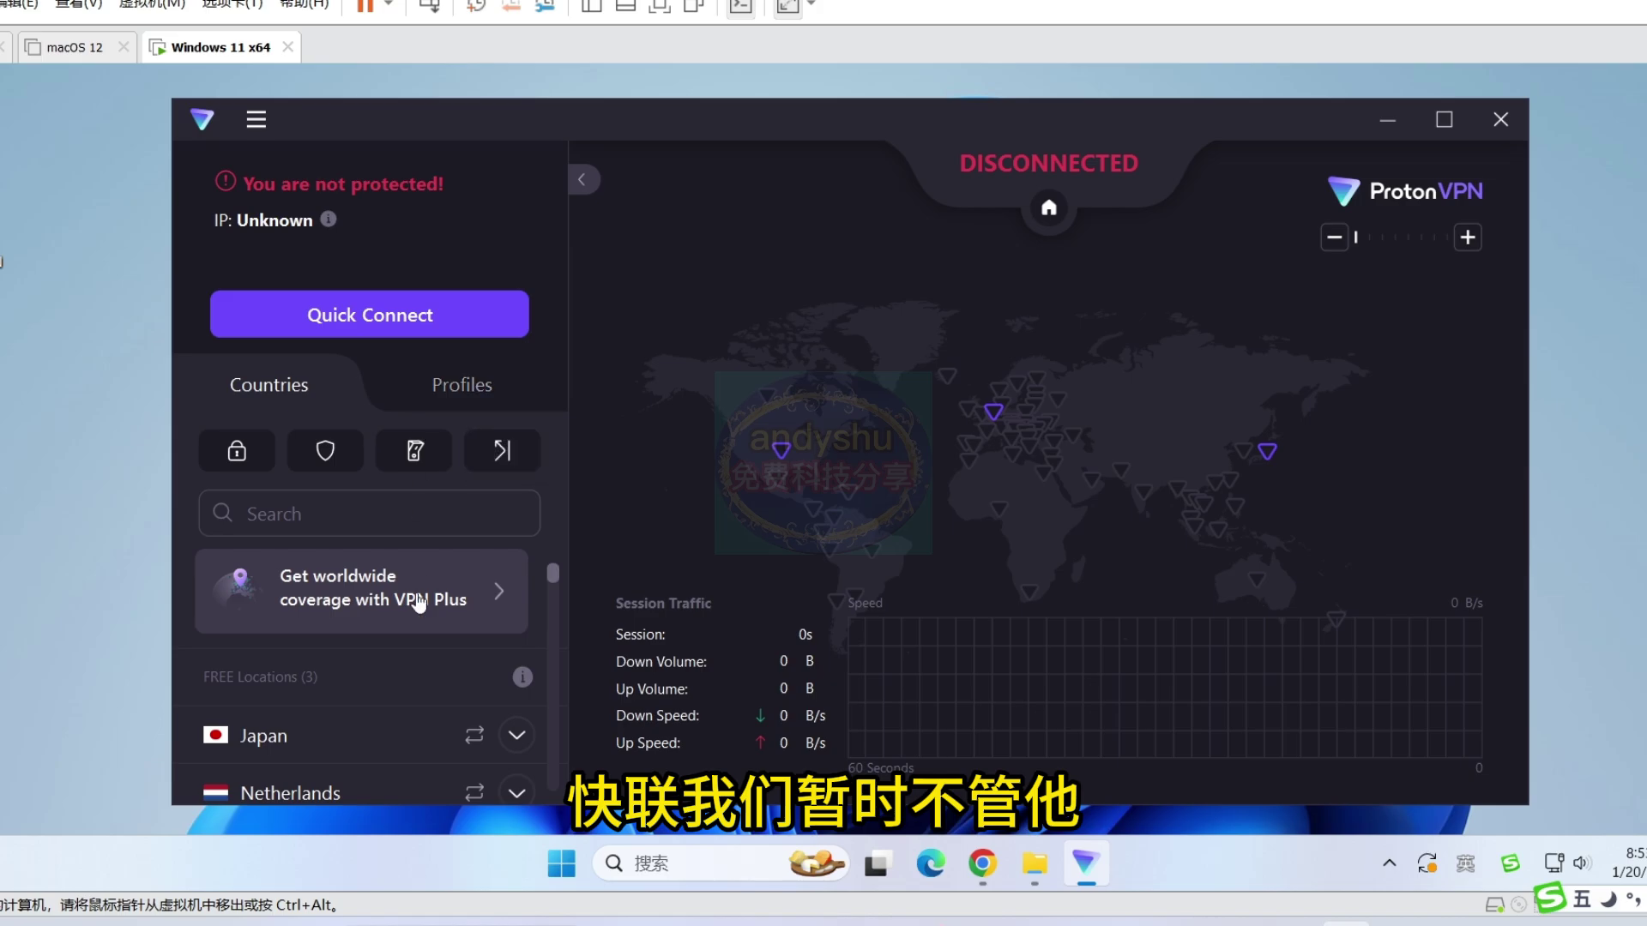
{"action": "scroll", "coordinate": [415, 673], "scroll_direction": "down", "scroll_amount": 2}
{"action": "scroll", "coordinate": [368, 702], "scroll_direction": "up", "scroll_amount": 2}
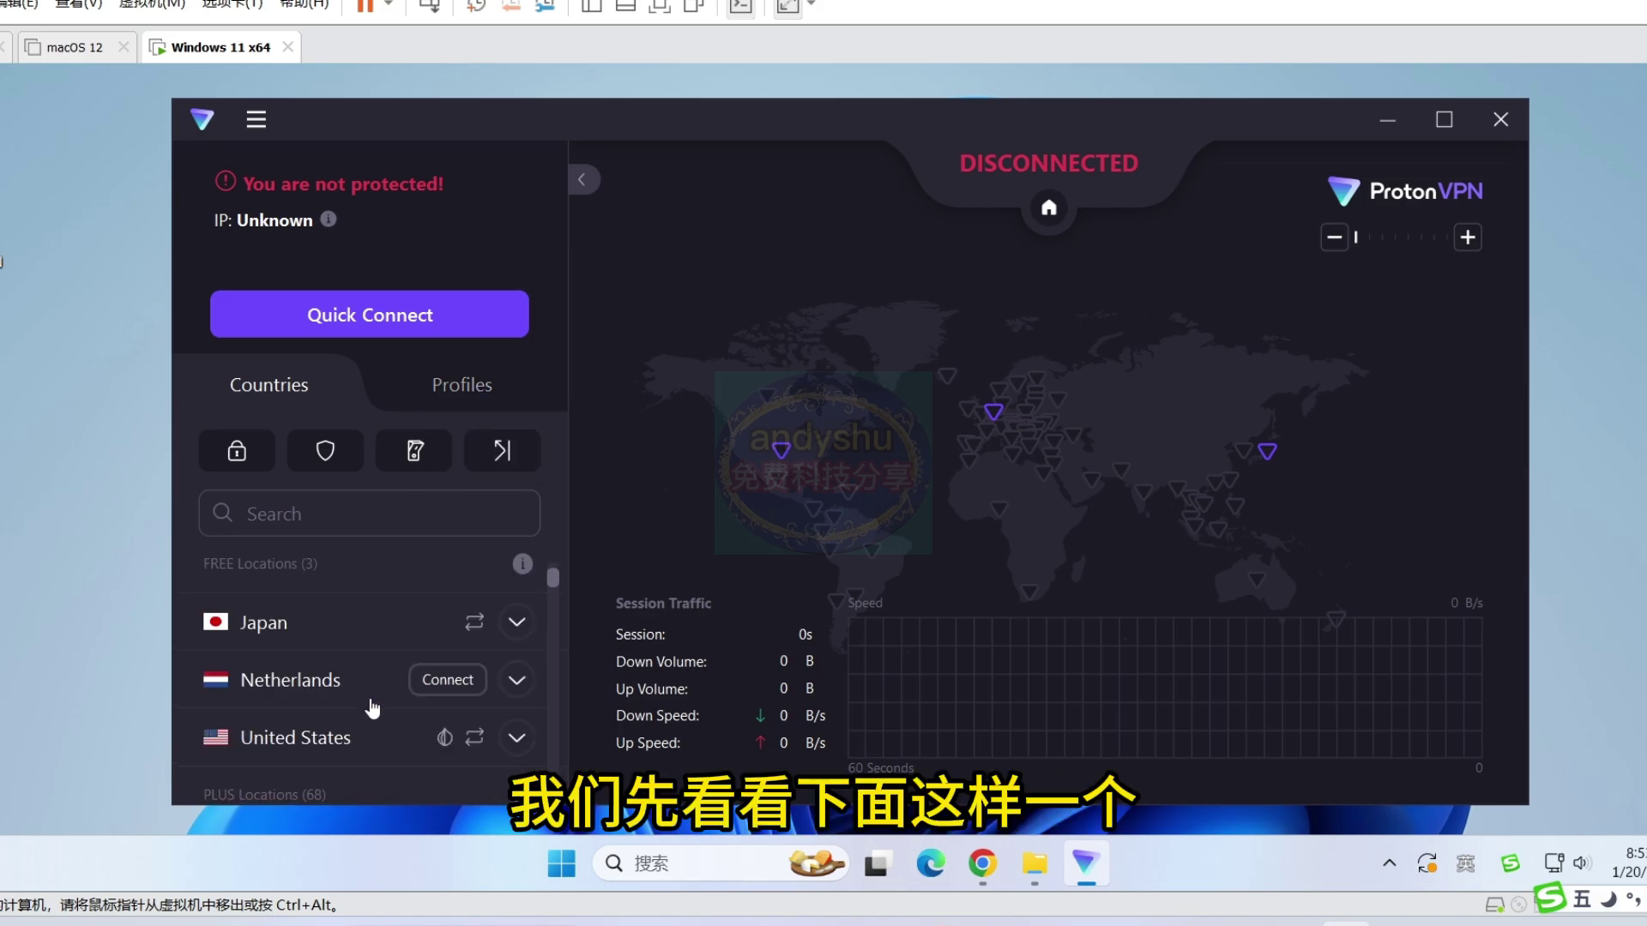
{"action": "scroll", "coordinate": [352, 684], "scroll_direction": "down", "scroll_amount": 1}
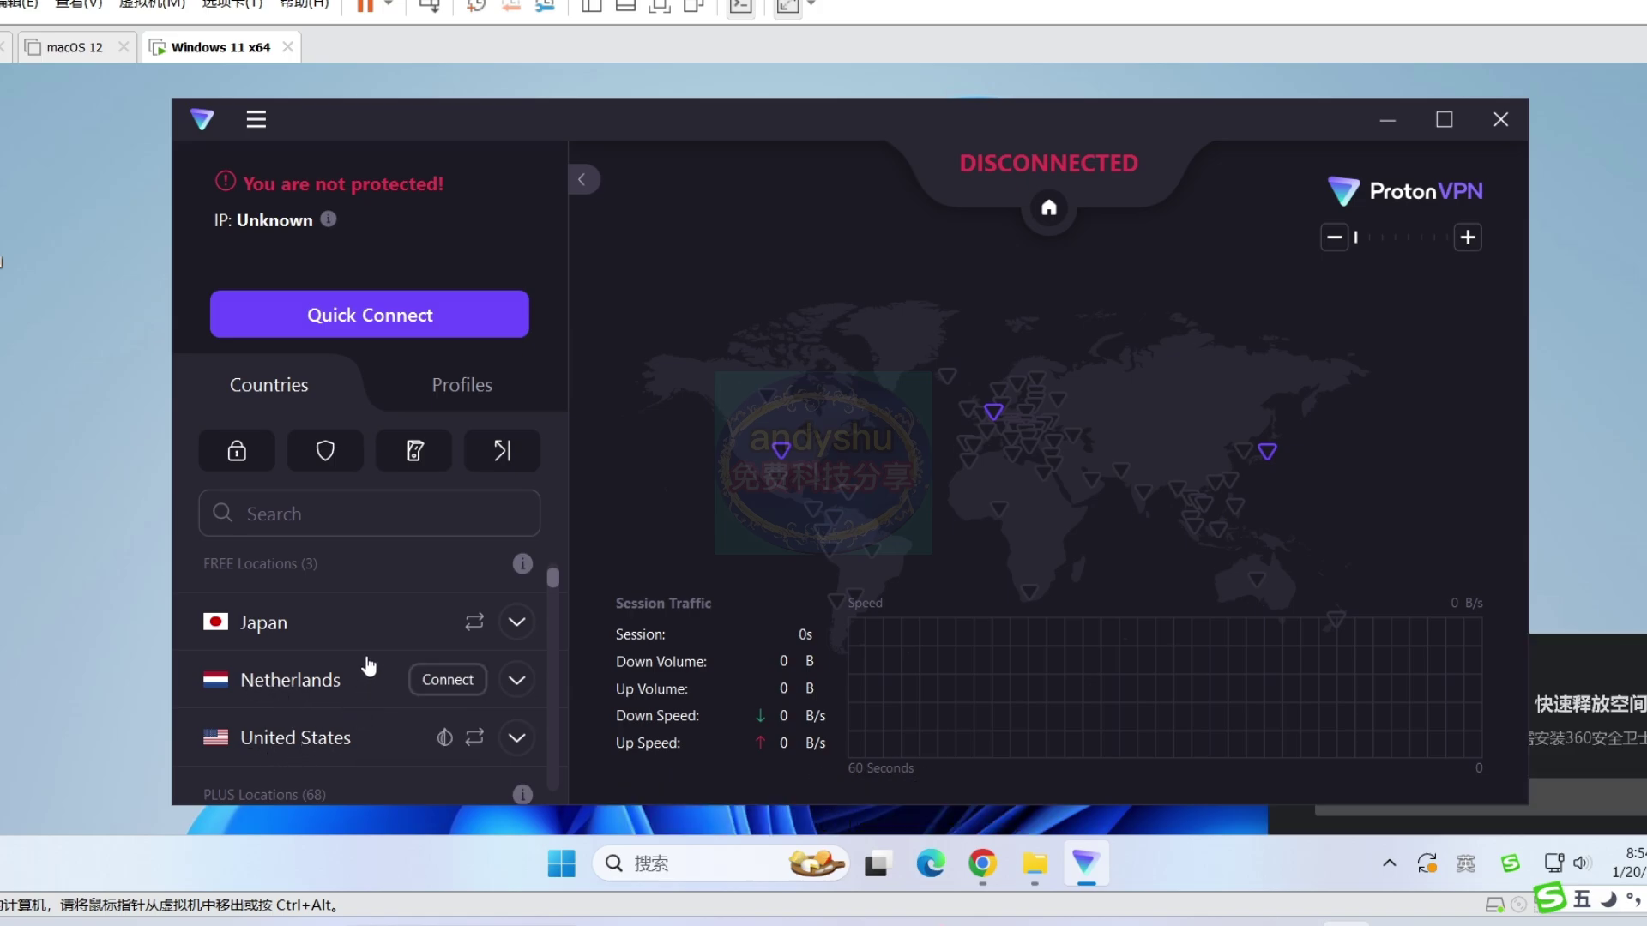
{"action": "scroll", "coordinate": [369, 667], "scroll_direction": "down", "scroll_amount": 3}
{"action": "scroll", "coordinate": [368, 716], "scroll_direction": "down", "scroll_amount": 4}
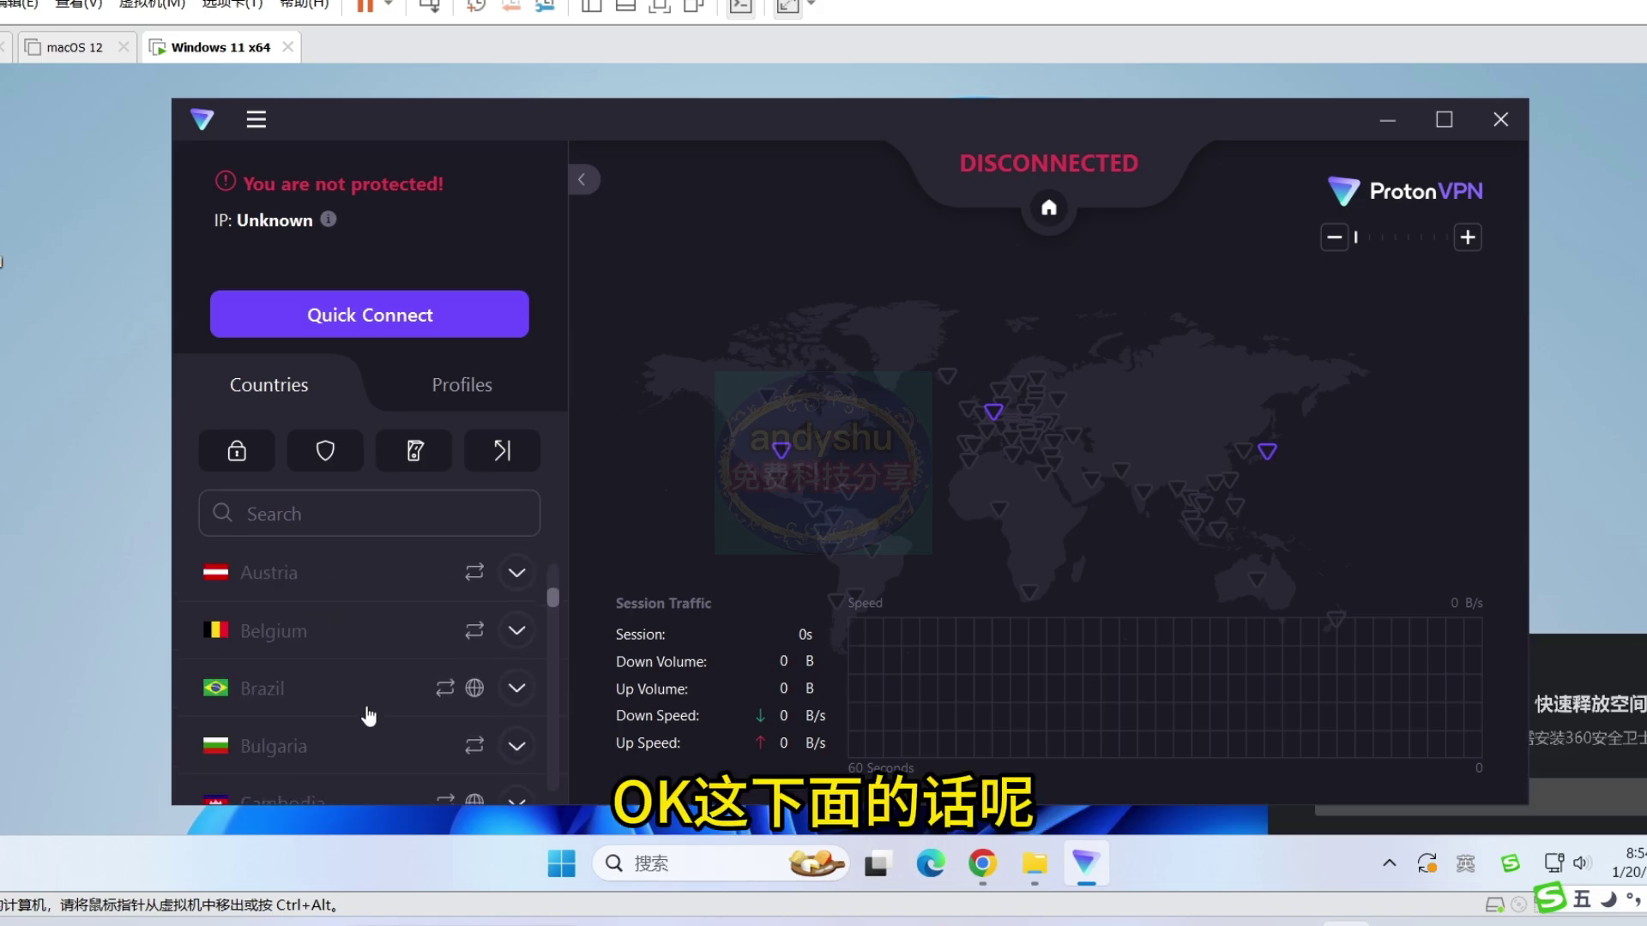
{"action": "scroll", "coordinate": [322, 690], "scroll_direction": "down", "scroll_amount": 1}
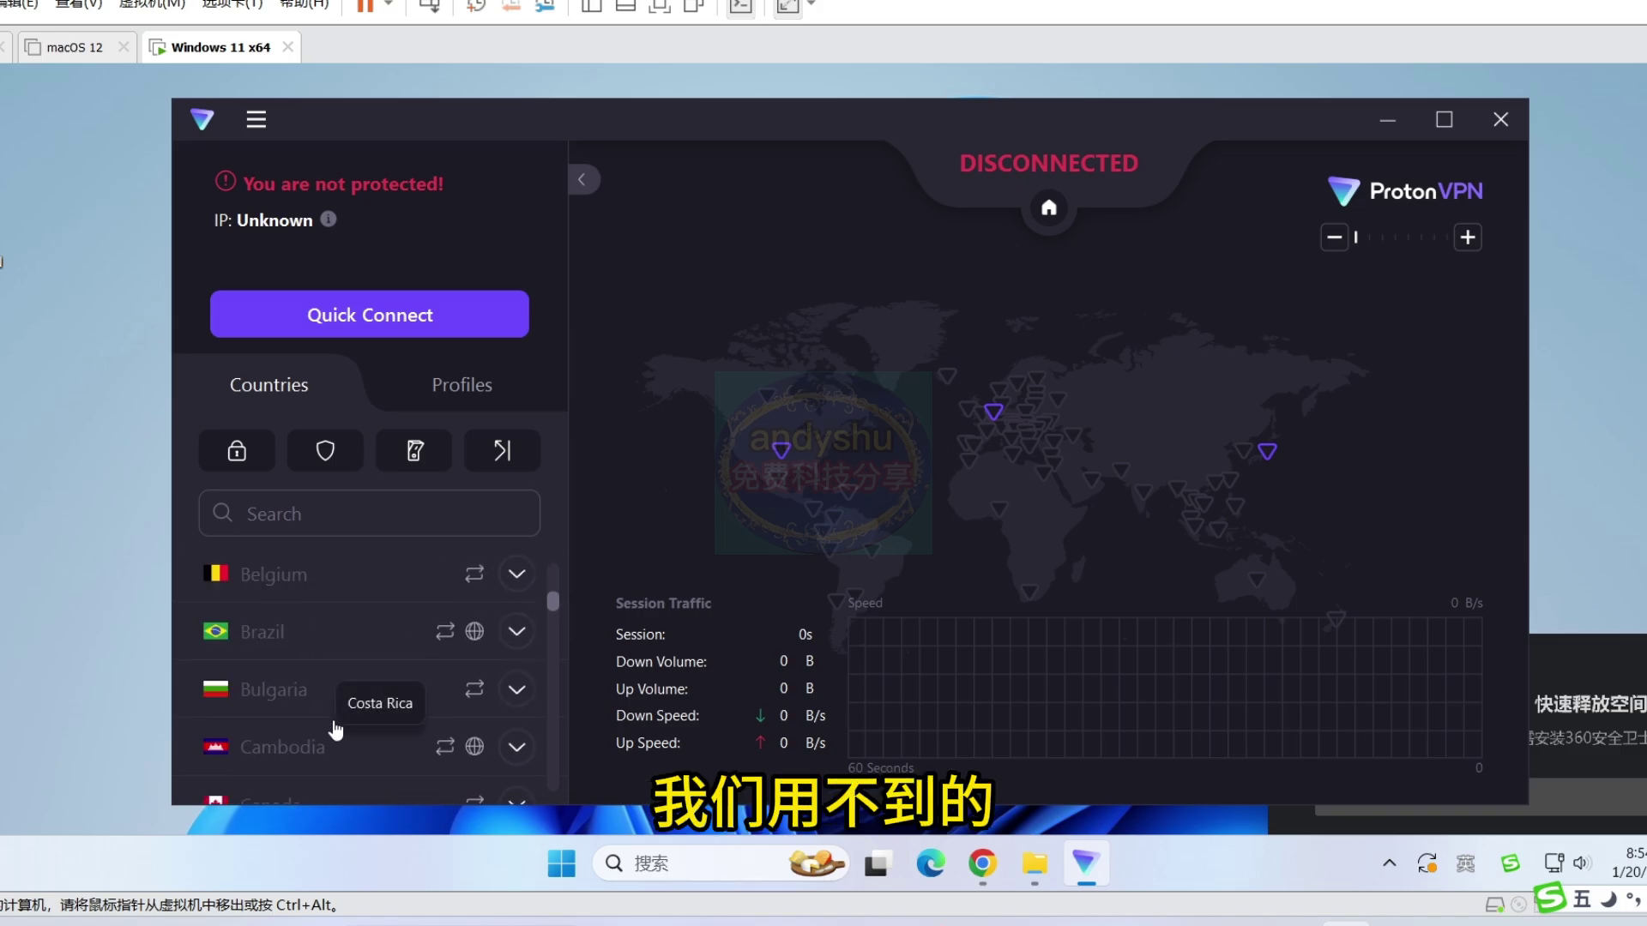
{"action": "scroll", "coordinate": [336, 729], "scroll_direction": "up", "scroll_amount": 5}
{"action": "scroll", "coordinate": [338, 731], "scroll_direction": "down", "scroll_amount": 1}
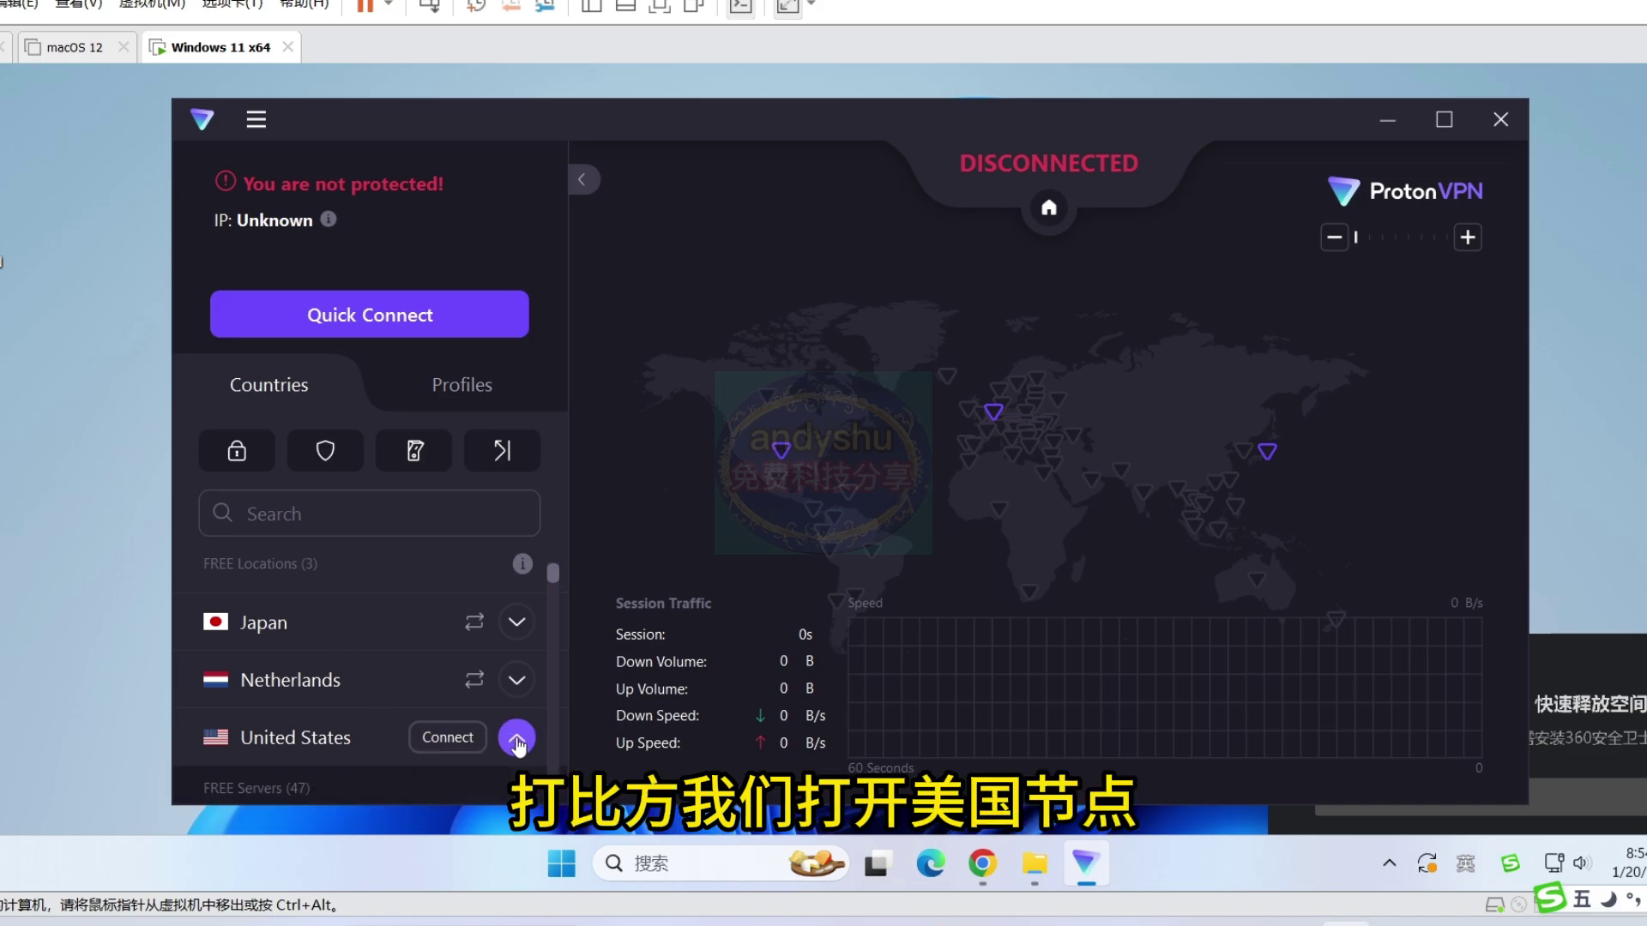
- Expand the United States free servers and check their load percentages
{"action": "left_click", "coordinate": [516, 739]}
{"action": "scroll", "coordinate": [382, 723], "scroll_direction": "down", "scroll_amount": 2}
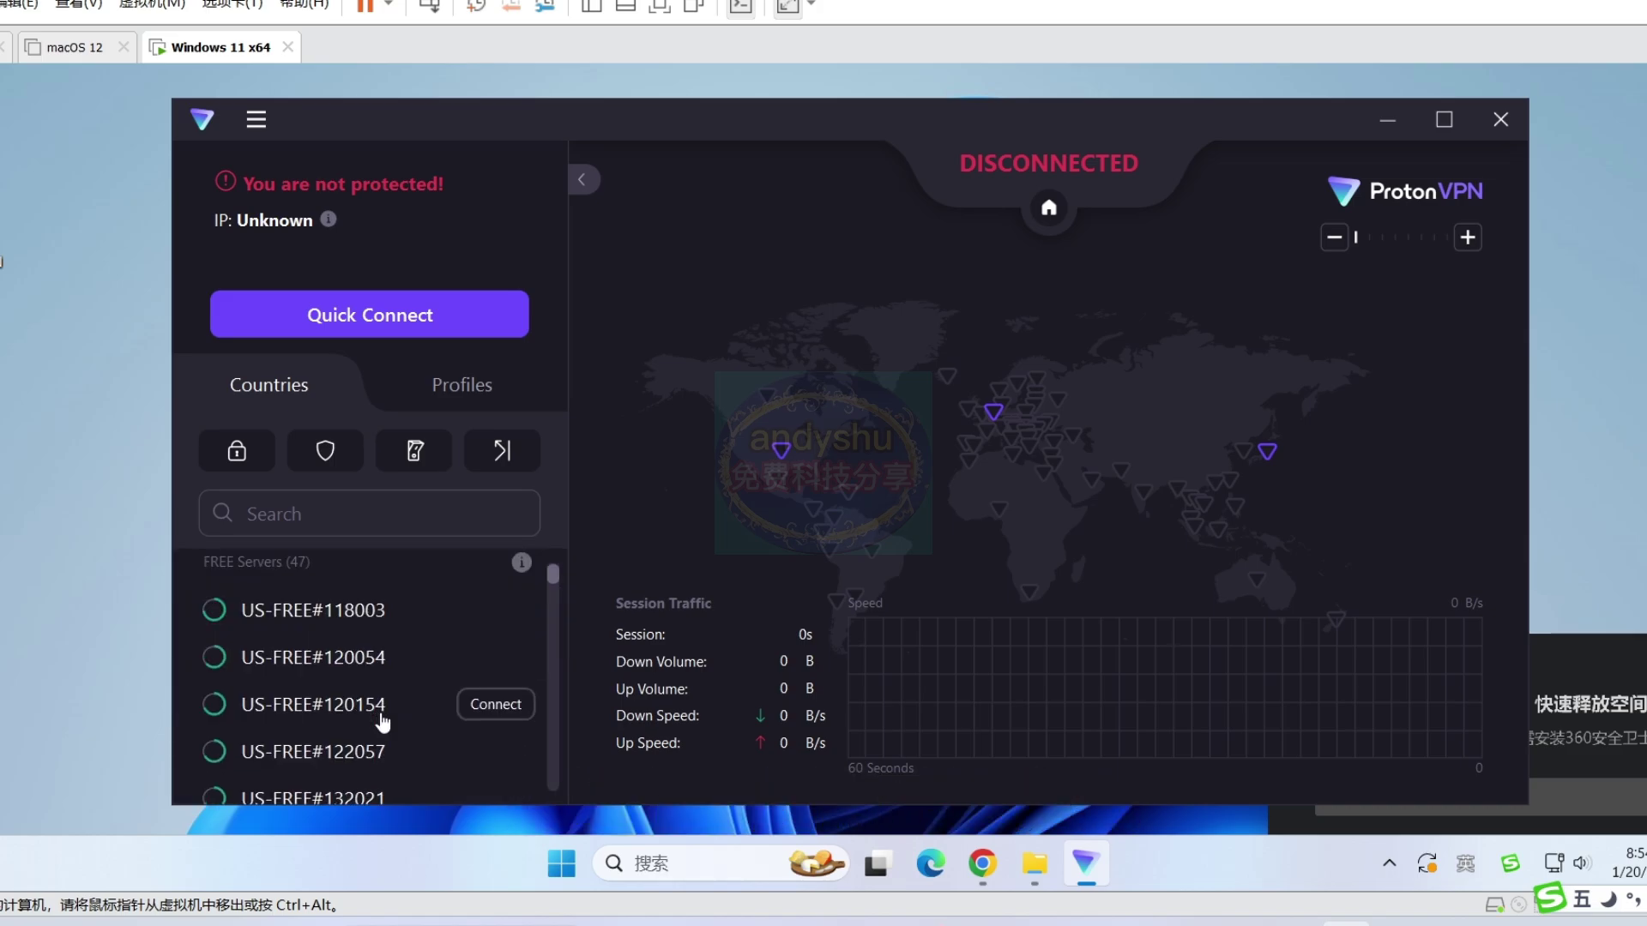
{"action": "mouse_move", "coordinate": [206, 614]}
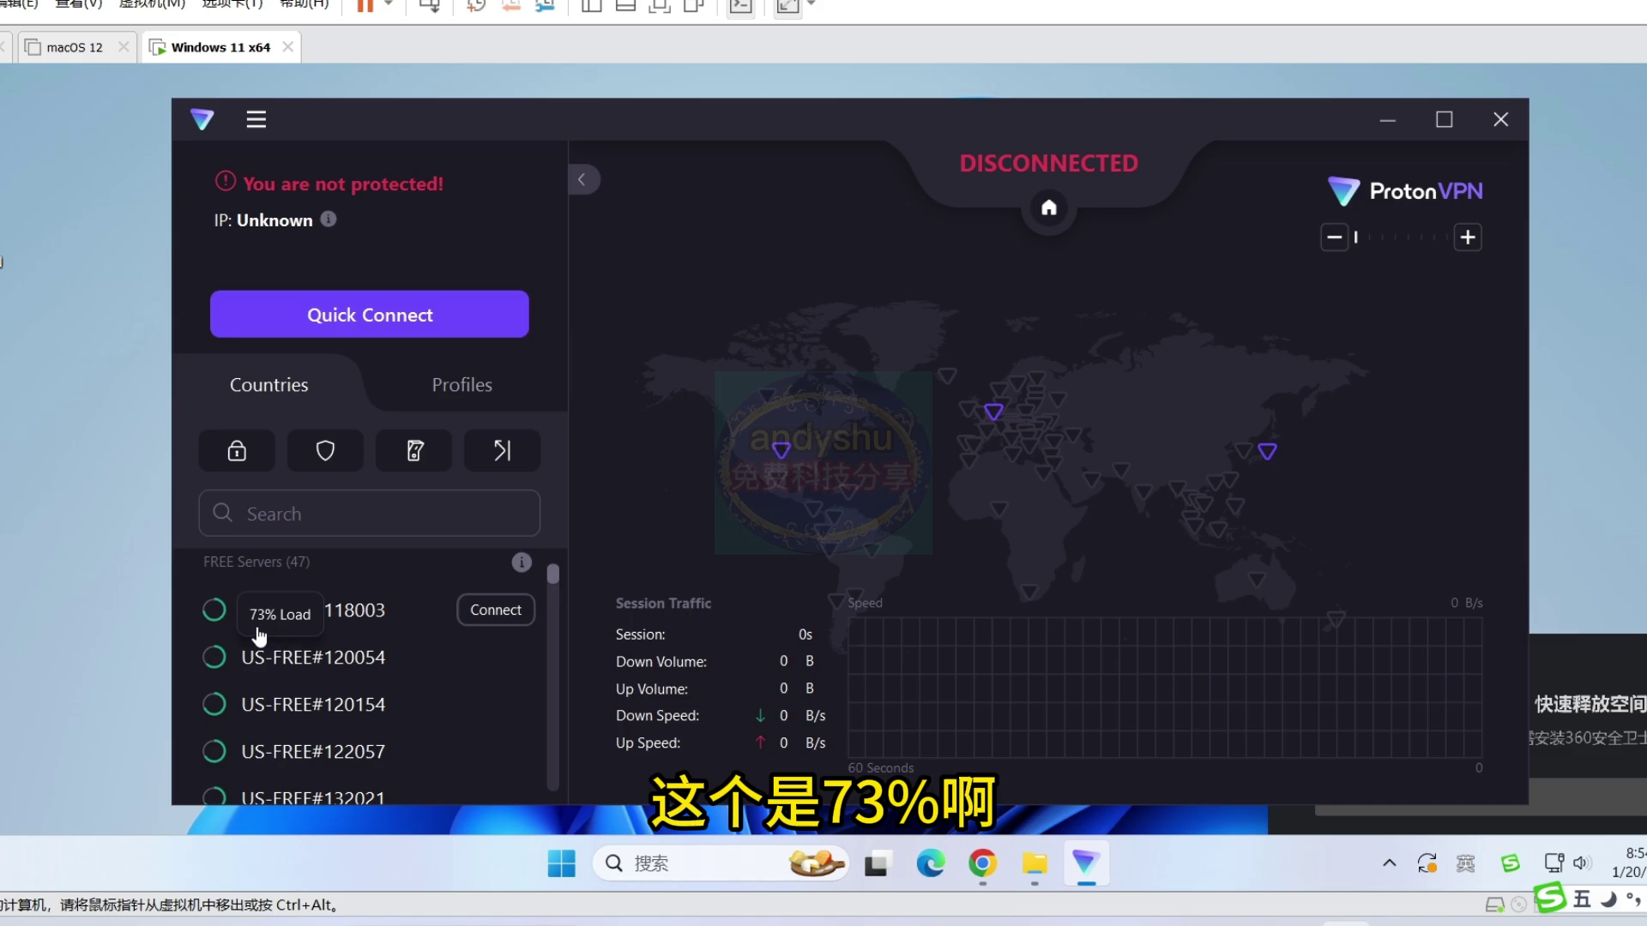
{"action": "mouse_move", "coordinate": [215, 708]}
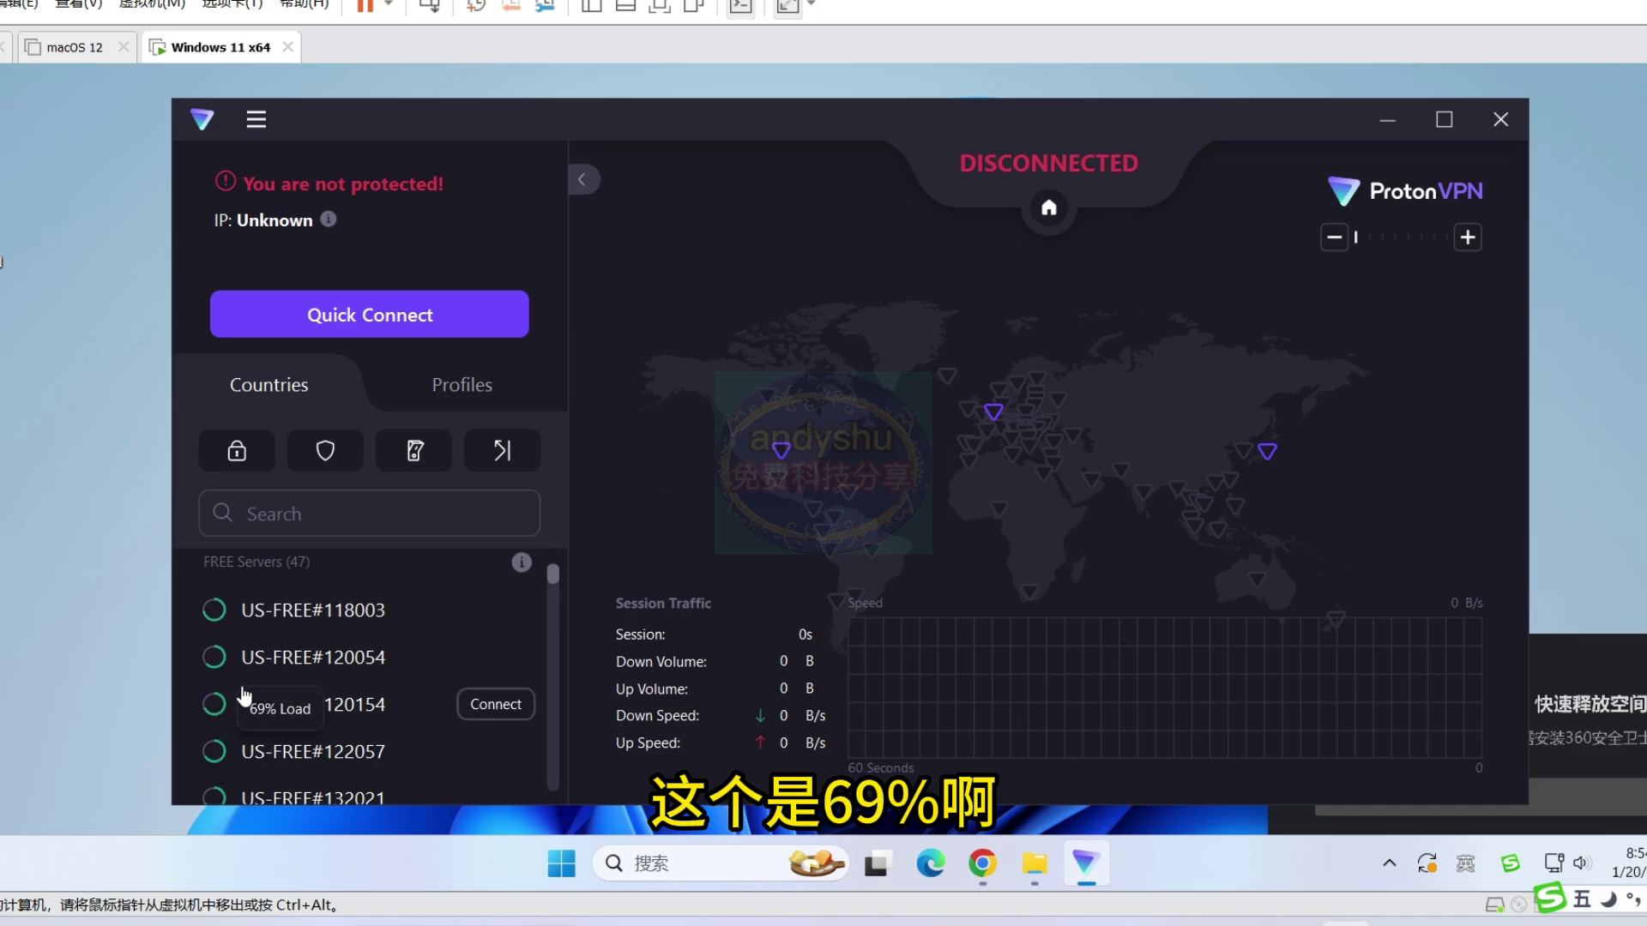
{"action": "scroll", "coordinate": [244, 697], "scroll_direction": "down", "scroll_amount": 10}
{"action": "scroll", "coordinate": [257, 712], "scroll_direction": "up", "scroll_amount": 5}
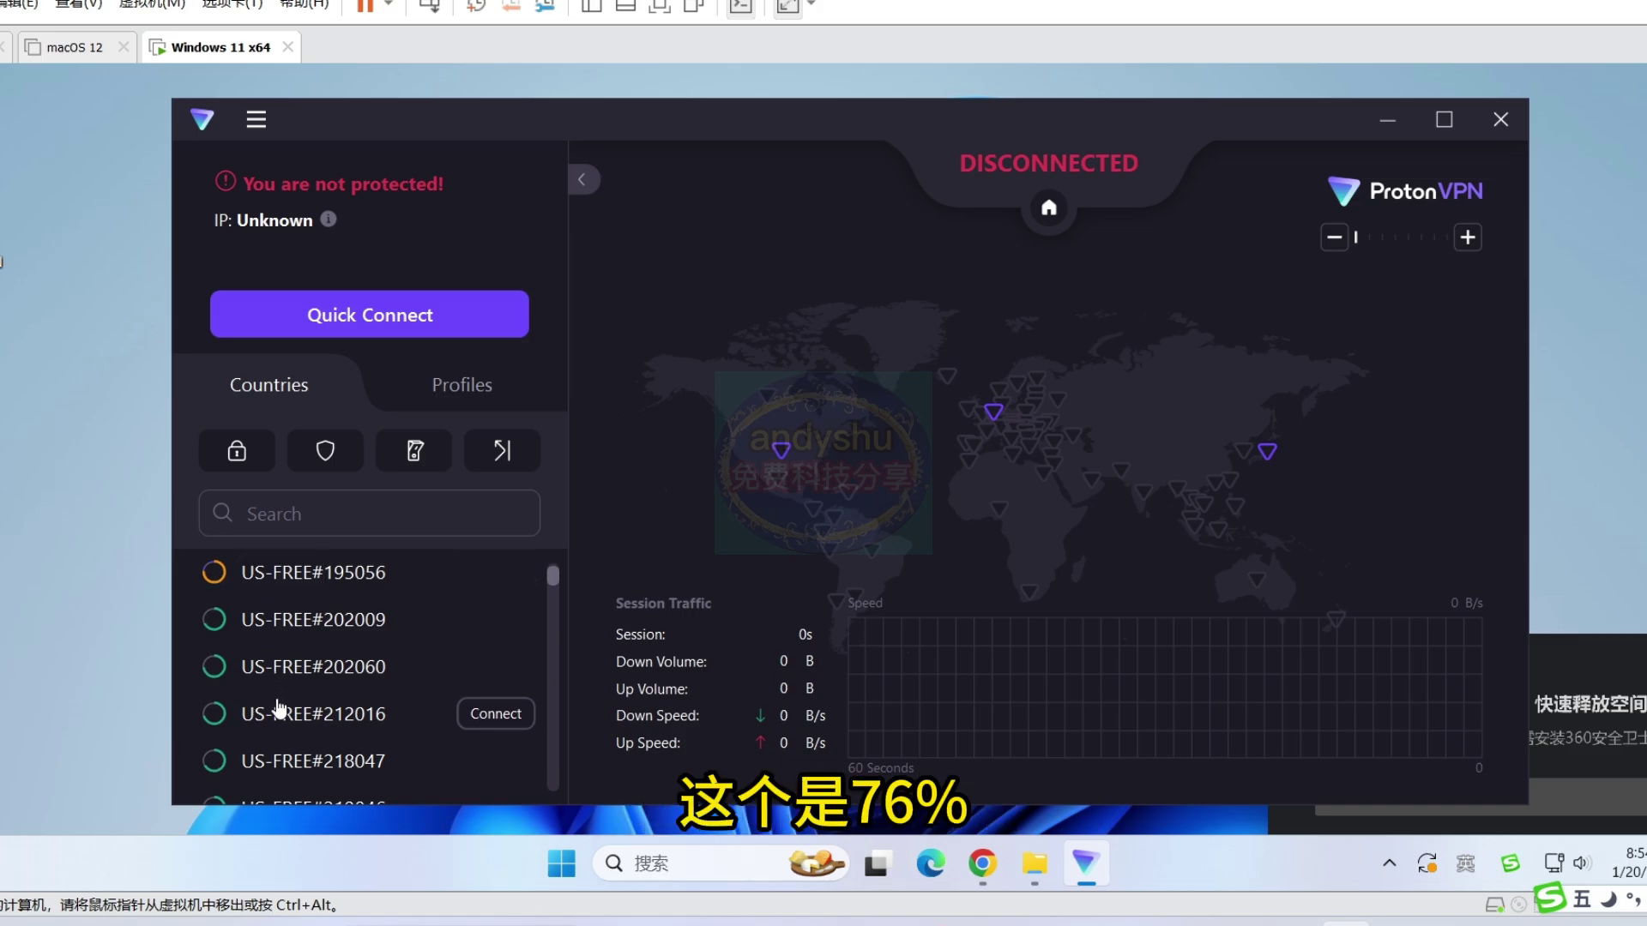
{"action": "scroll", "coordinate": [287, 713], "scroll_direction": "down", "scroll_amount": 6}
{"action": "scroll", "coordinate": [307, 716], "scroll_direction": "up", "scroll_amount": 2}
{"action": "scroll", "coordinate": [307, 716], "scroll_direction": "up", "scroll_amount": 5}
- Expand Japan's free servers to compare loads, then return to the United States list
{"action": "left_click", "coordinate": [514, 623]}
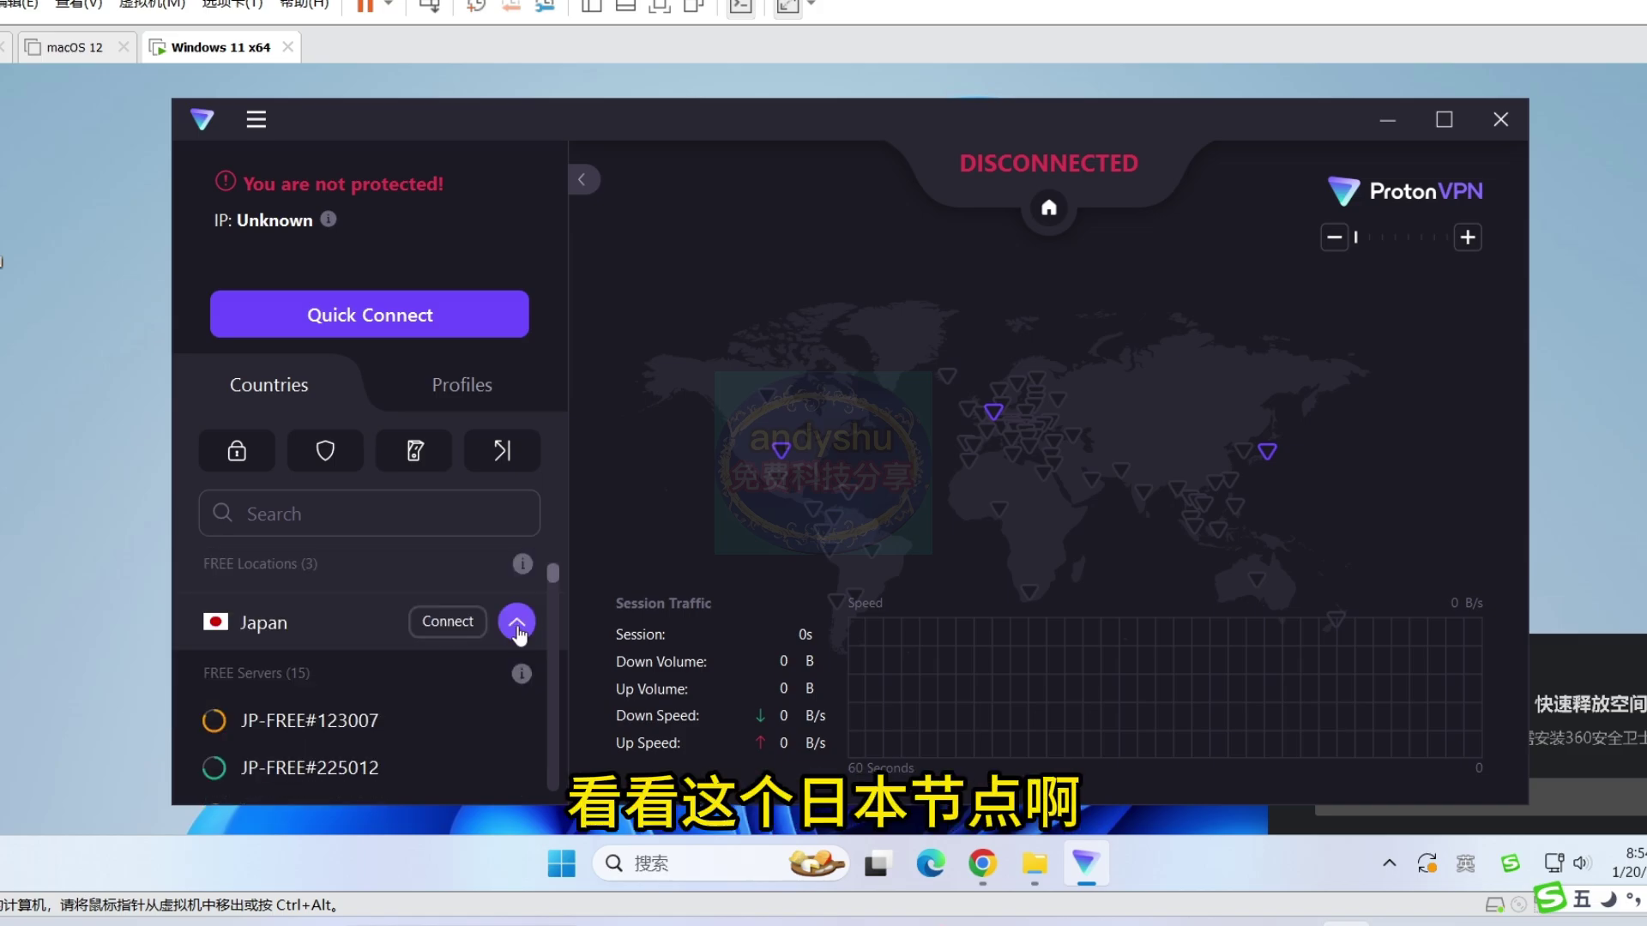
{"action": "scroll", "coordinate": [371, 724], "scroll_direction": "down", "scroll_amount": 2}
{"action": "scroll", "coordinate": [372, 725], "scroll_direction": "down", "scroll_amount": 1}
{"action": "mouse_move", "coordinate": [216, 603]}
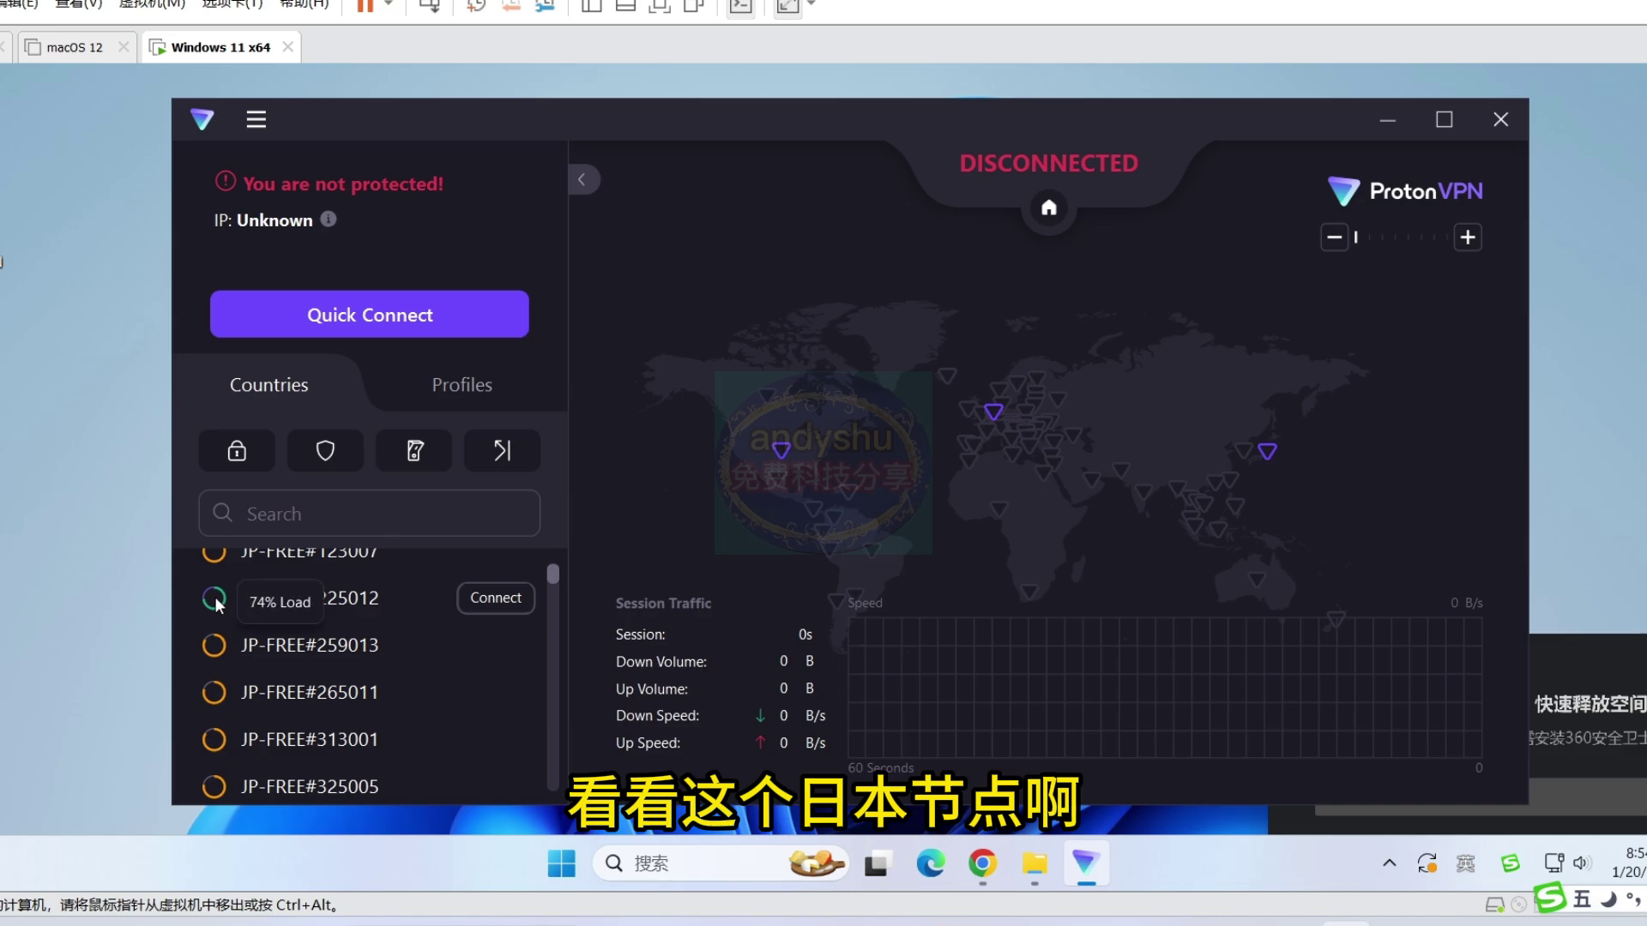
{"action": "scroll", "coordinate": [216, 604], "scroll_direction": "up", "scroll_amount": 1}
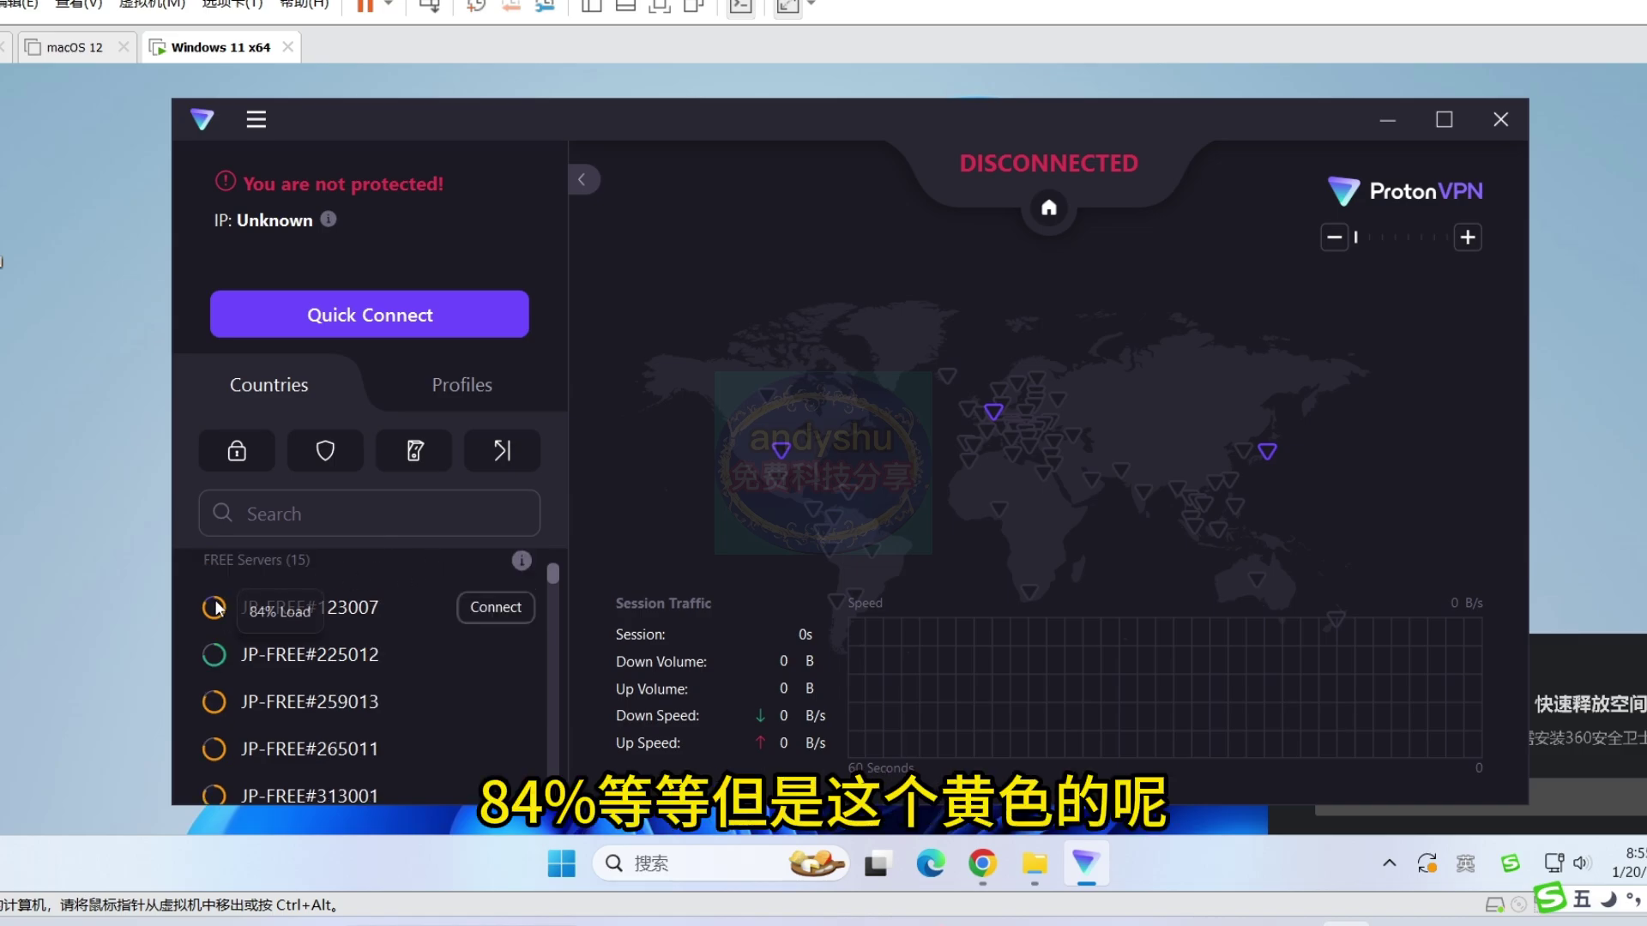
{"action": "scroll", "coordinate": [446, 617], "scroll_direction": "up", "scroll_amount": 3}
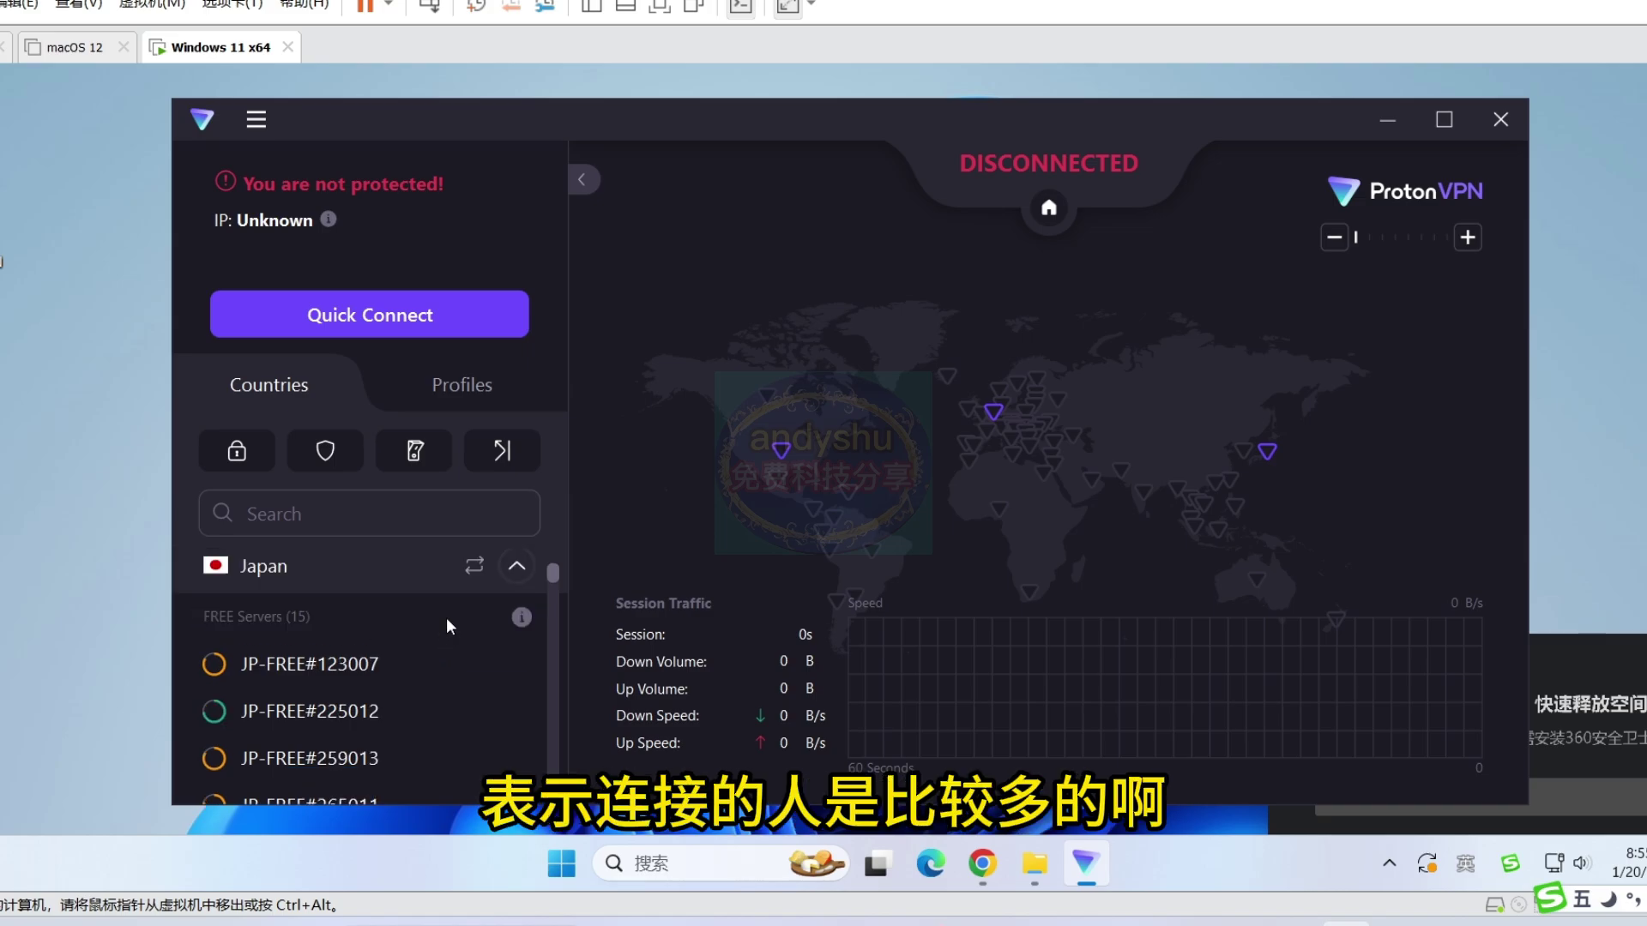
{"action": "scroll", "coordinate": [477, 673], "scroll_direction": "down", "scroll_amount": 10}
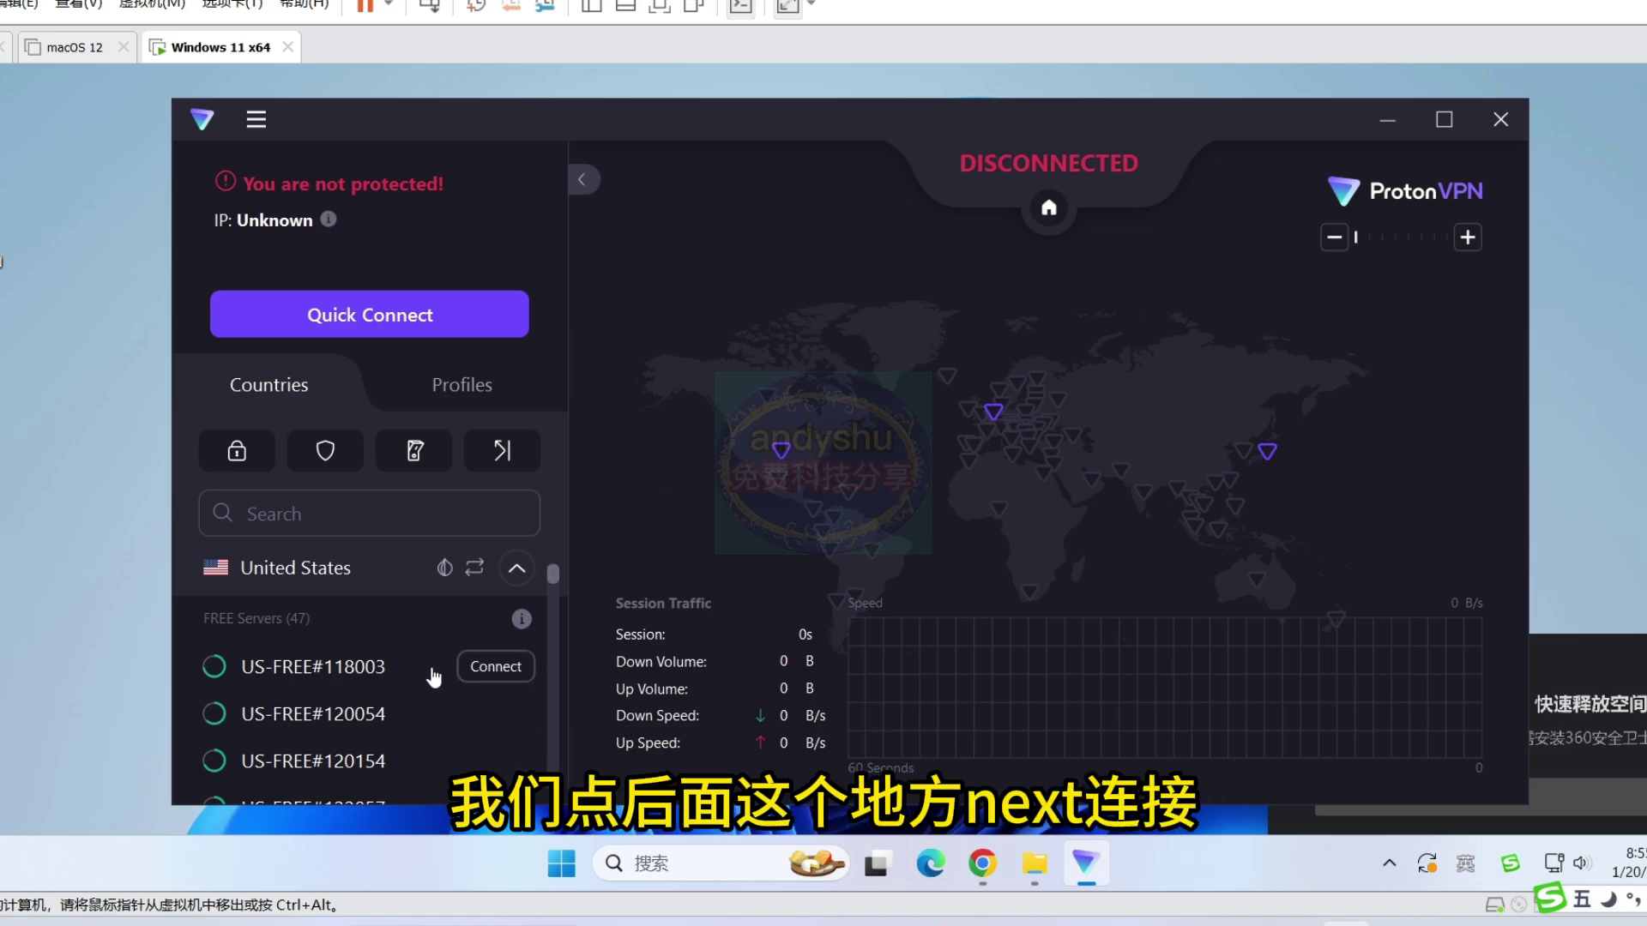
- Connect to the free US server US-FREE#120054 over OpenVPN (UDP)
{"action": "left_click", "coordinate": [498, 668]}
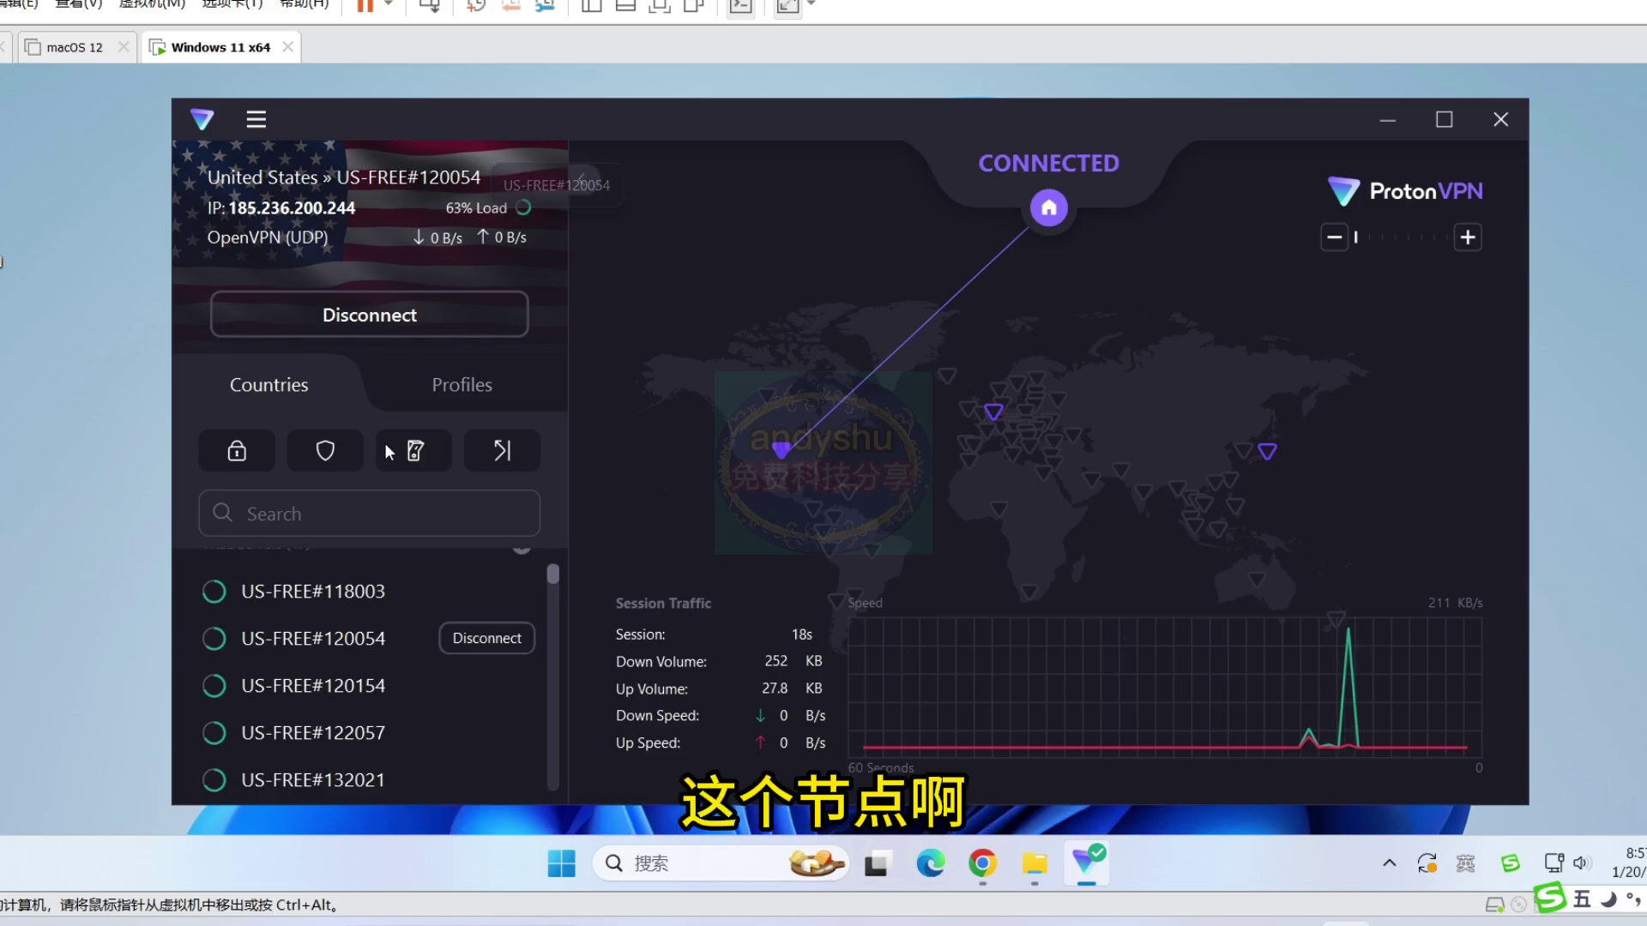
{"action": "scroll", "coordinate": [379, 639], "scroll_direction": "up", "scroll_amount": 2}
{"action": "scroll", "coordinate": [381, 639], "scroll_direction": "down", "scroll_amount": 1}
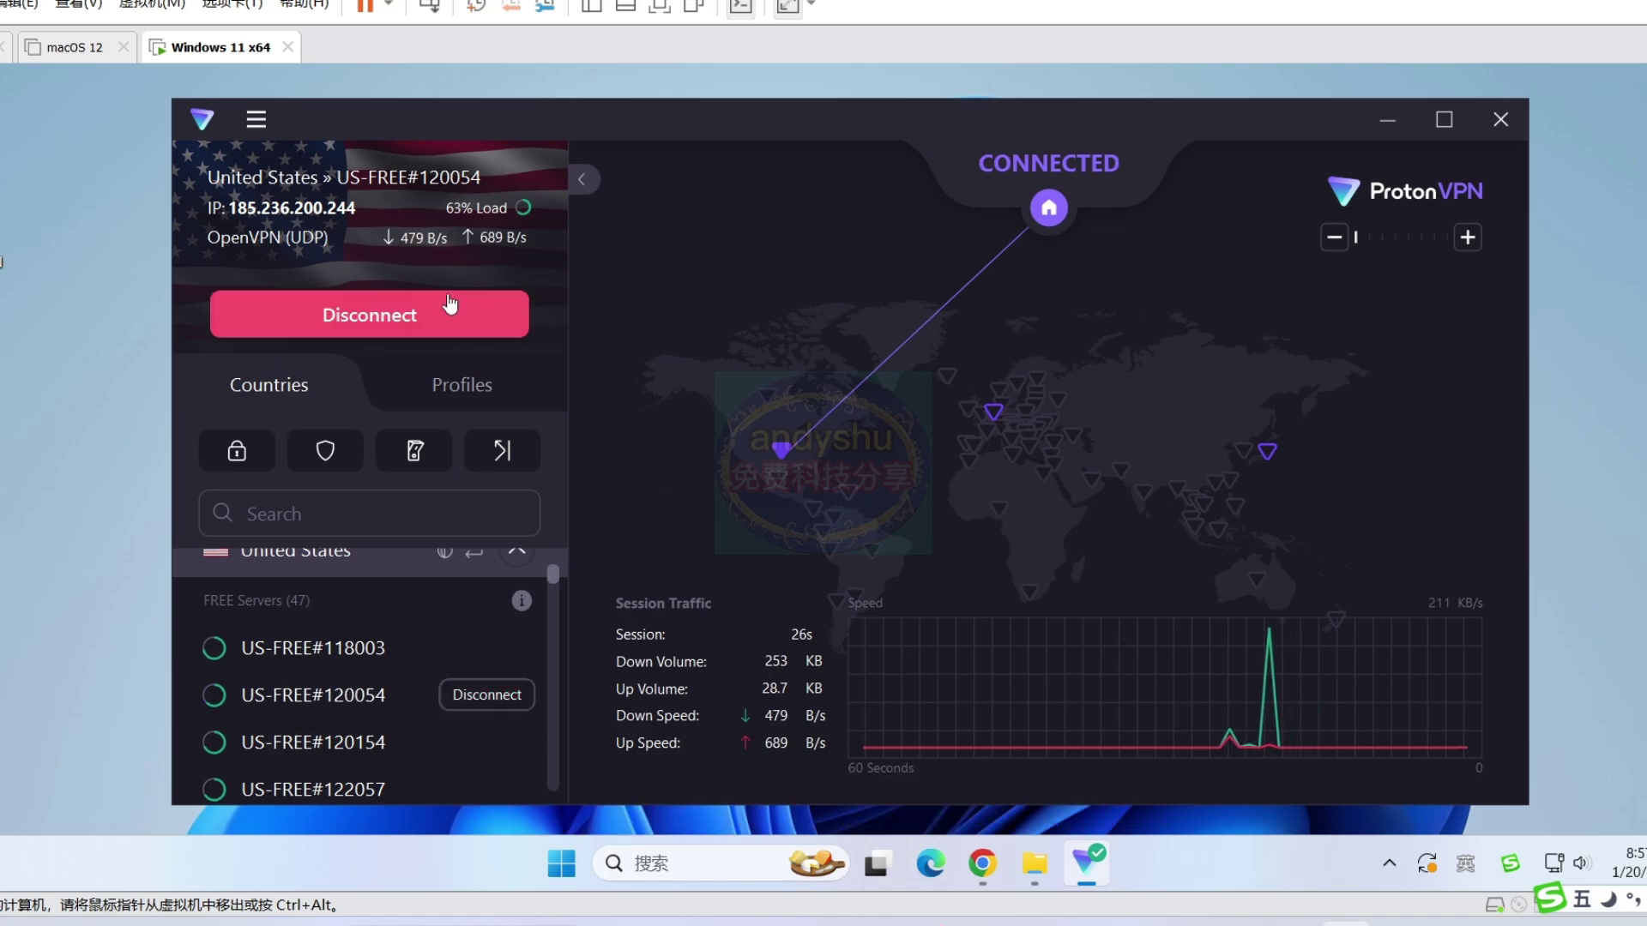
{"action": "left_click", "coordinate": [1390, 866]}
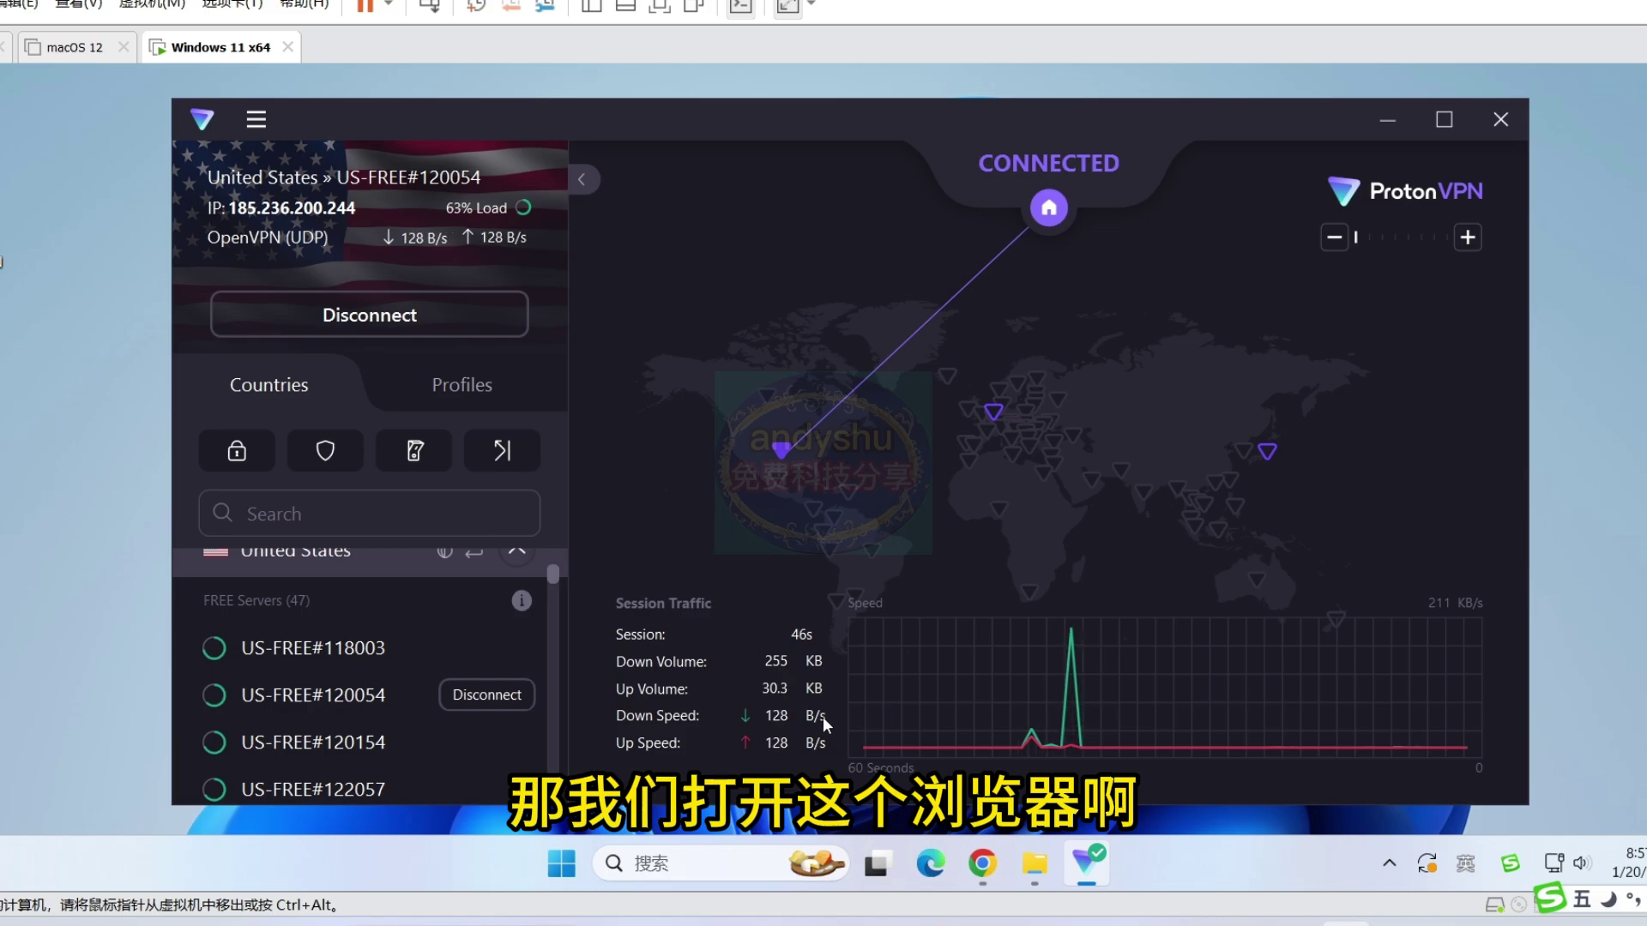
- Play the 4K nature video on YouTube in Chrome at 2160p60 quality
{"action": "left_click", "coordinate": [981, 872]}
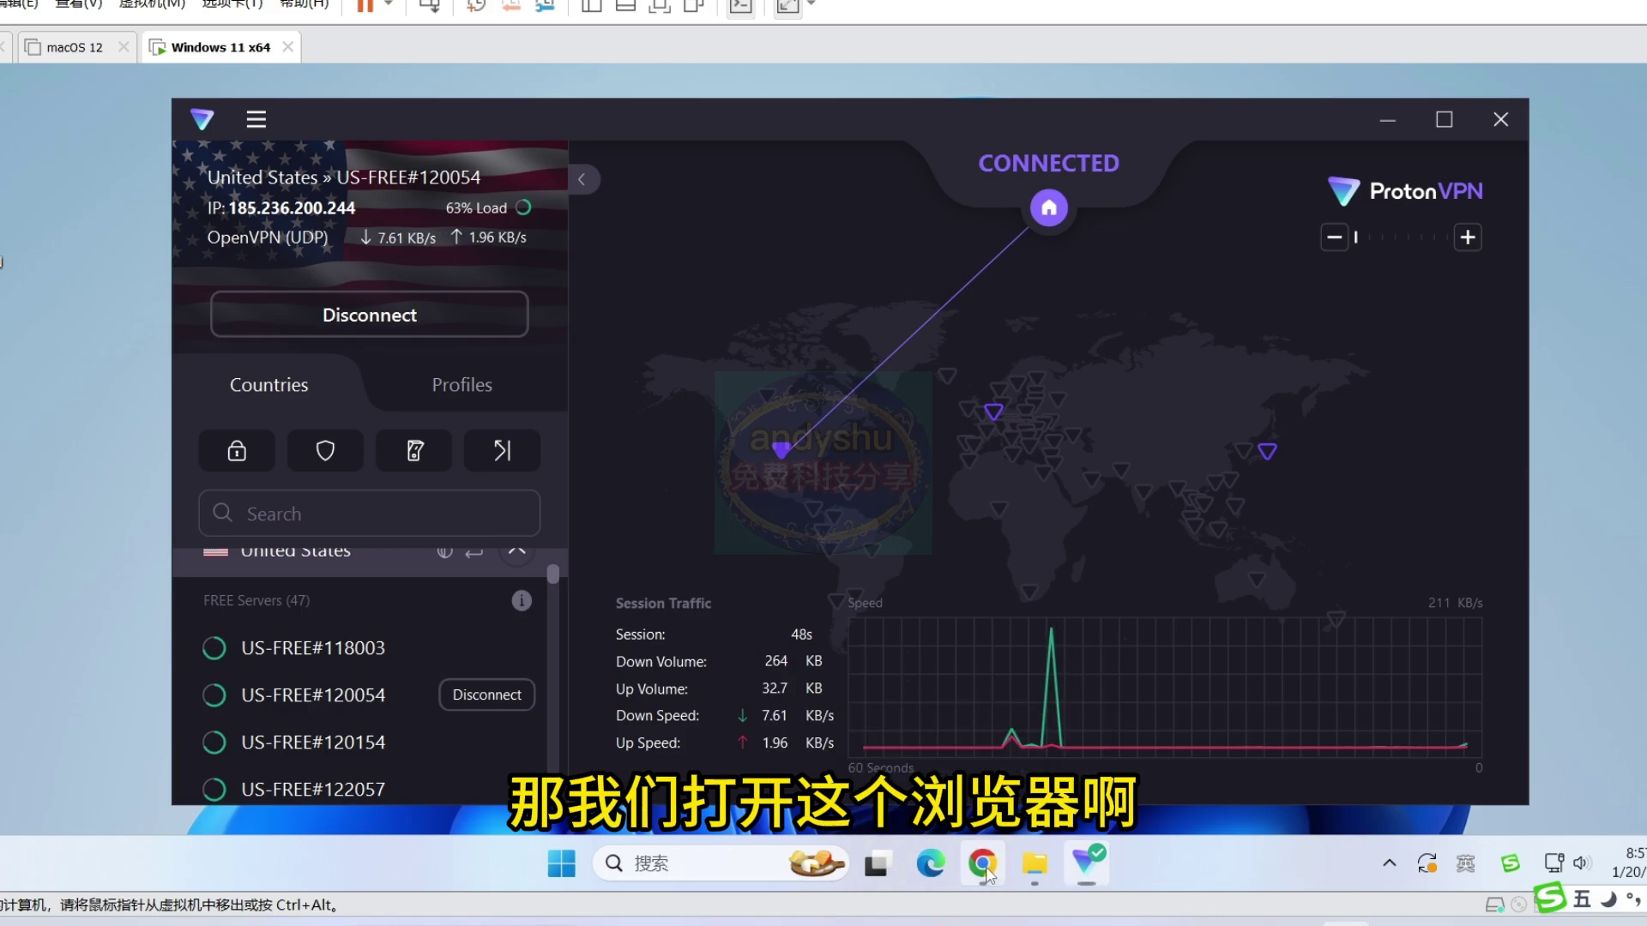
{"action": "left_click", "coordinate": [65, 183]}
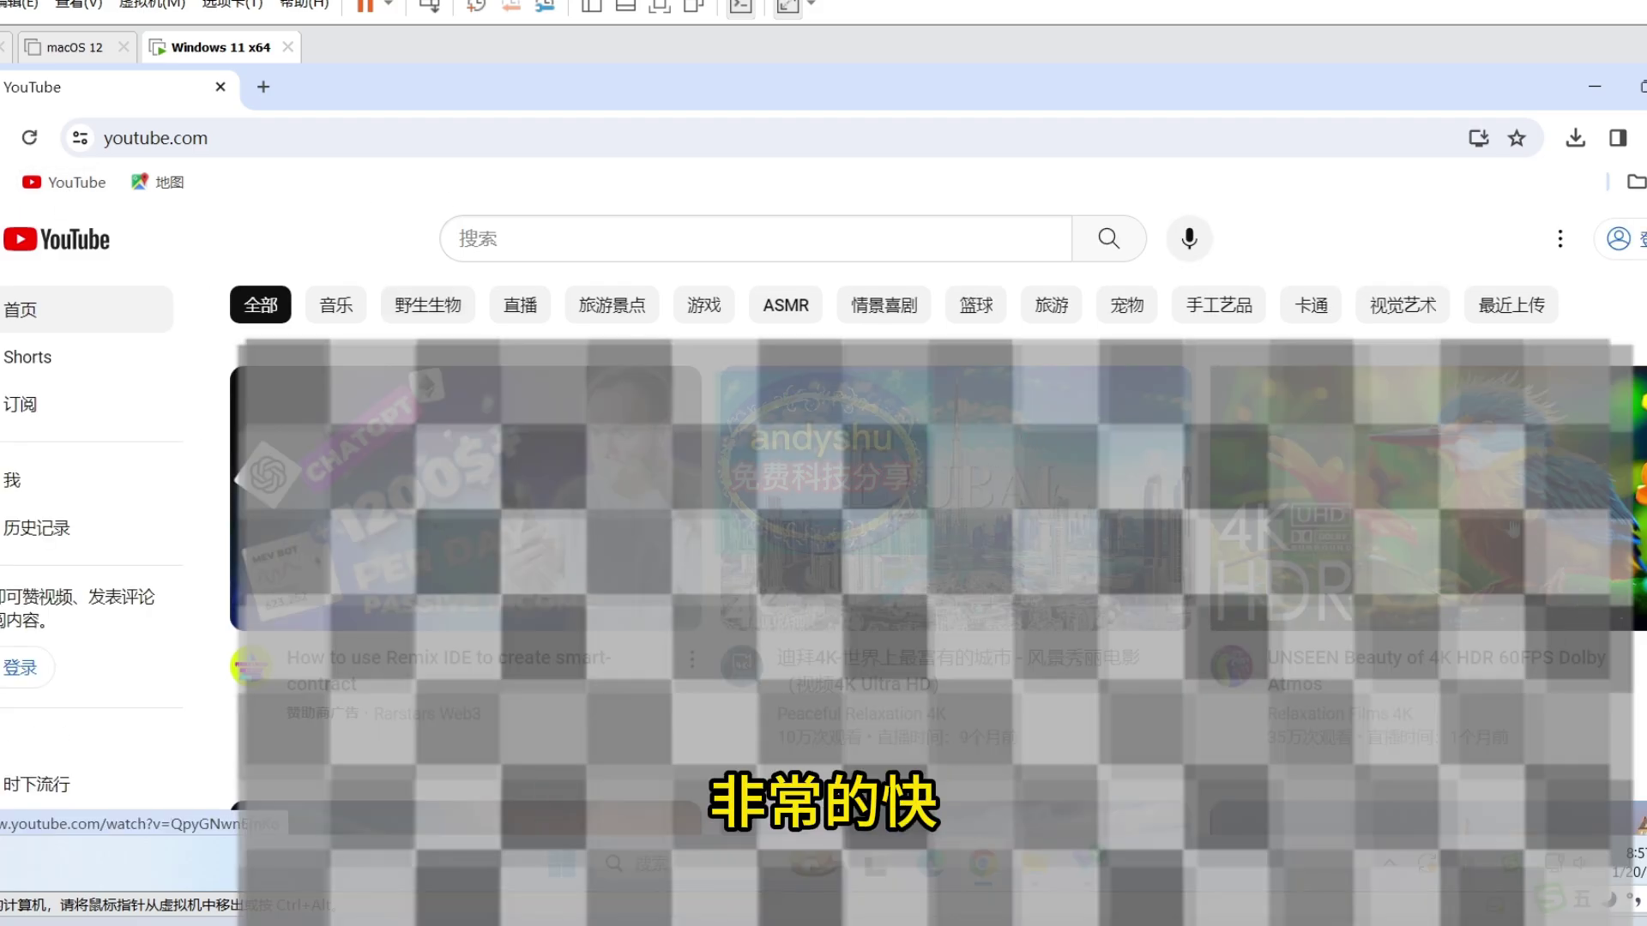
{"action": "left_click", "coordinate": [1455, 532]}
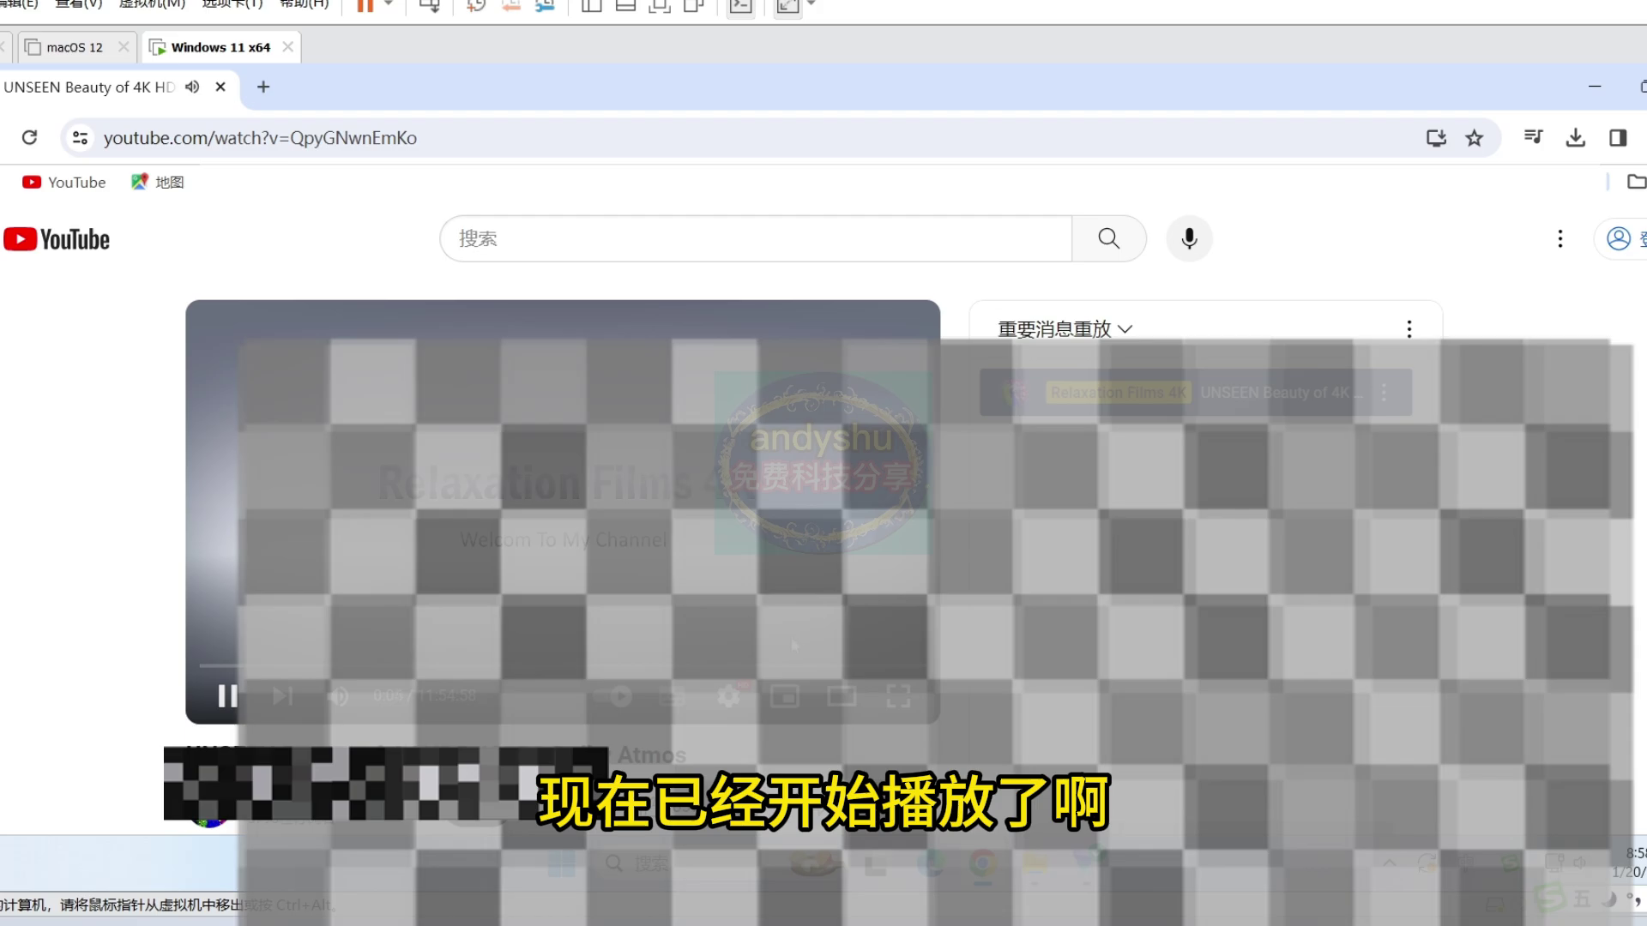
{"action": "left_click", "coordinate": [728, 697]}
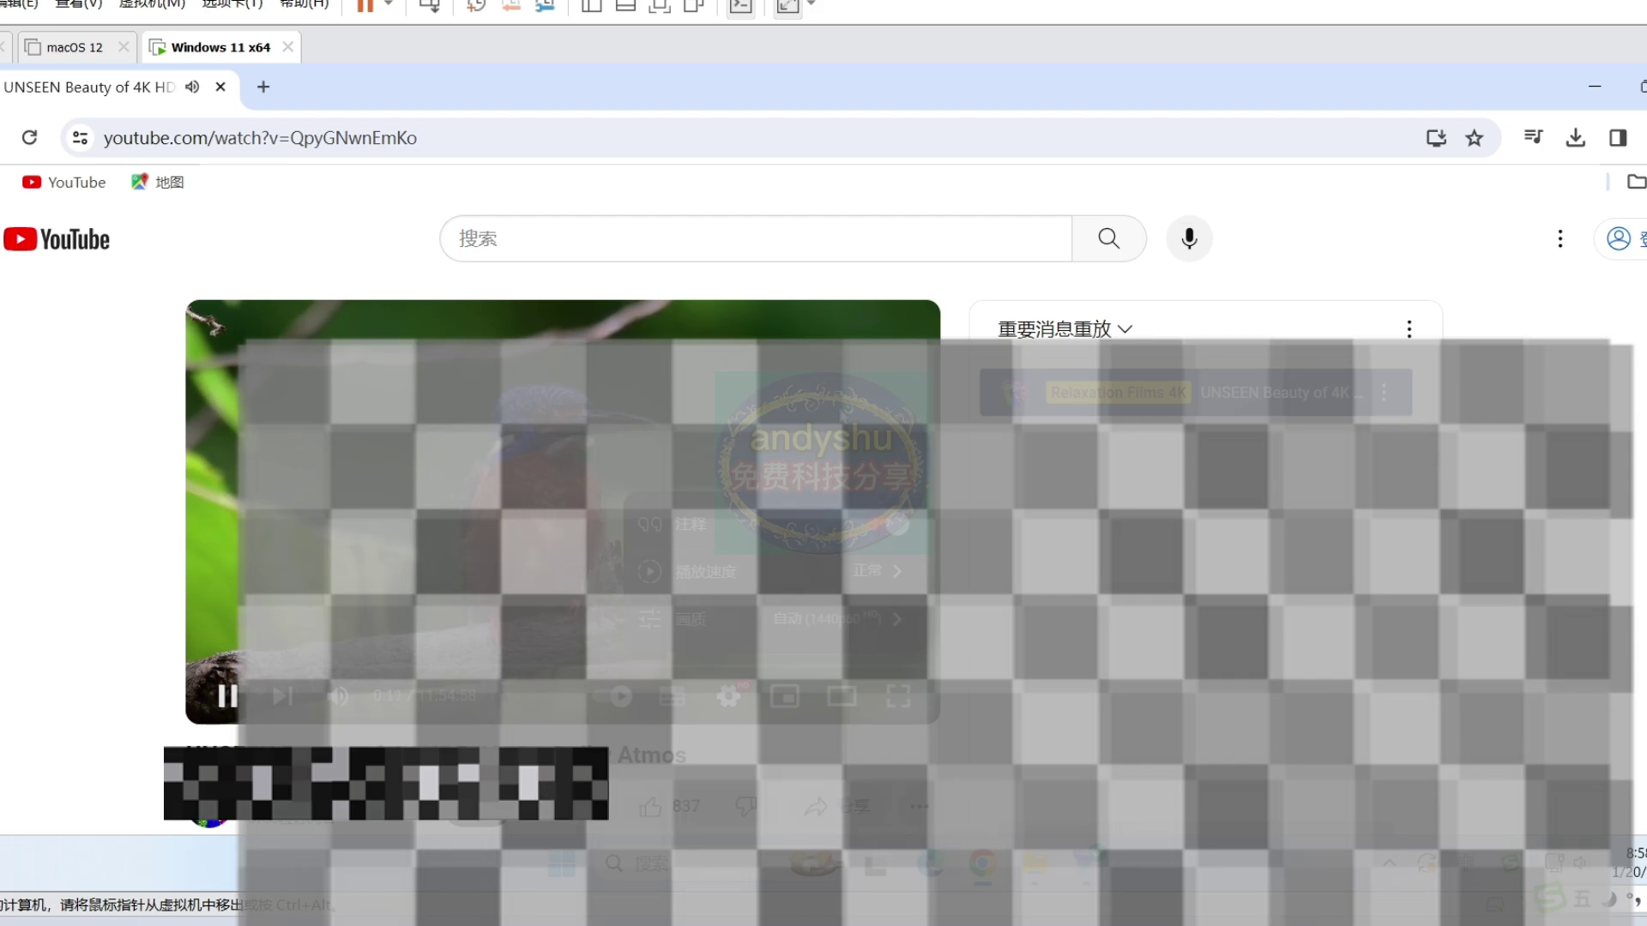
{"action": "left_click", "coordinate": [881, 619]}
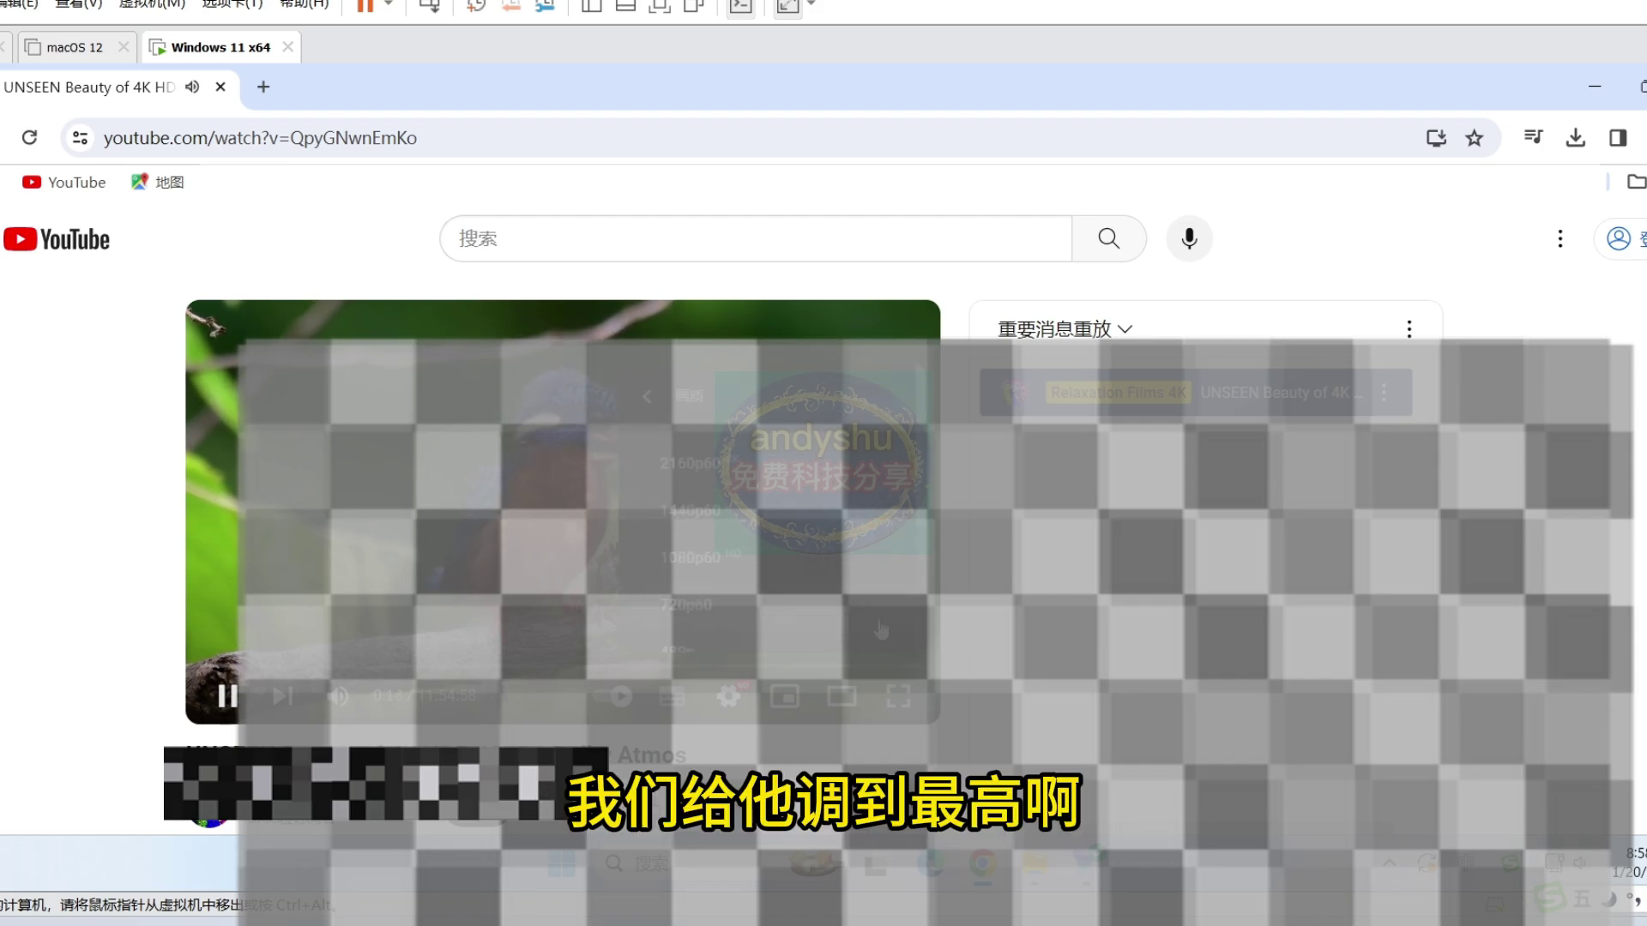
{"action": "left_click", "coordinate": [711, 467]}
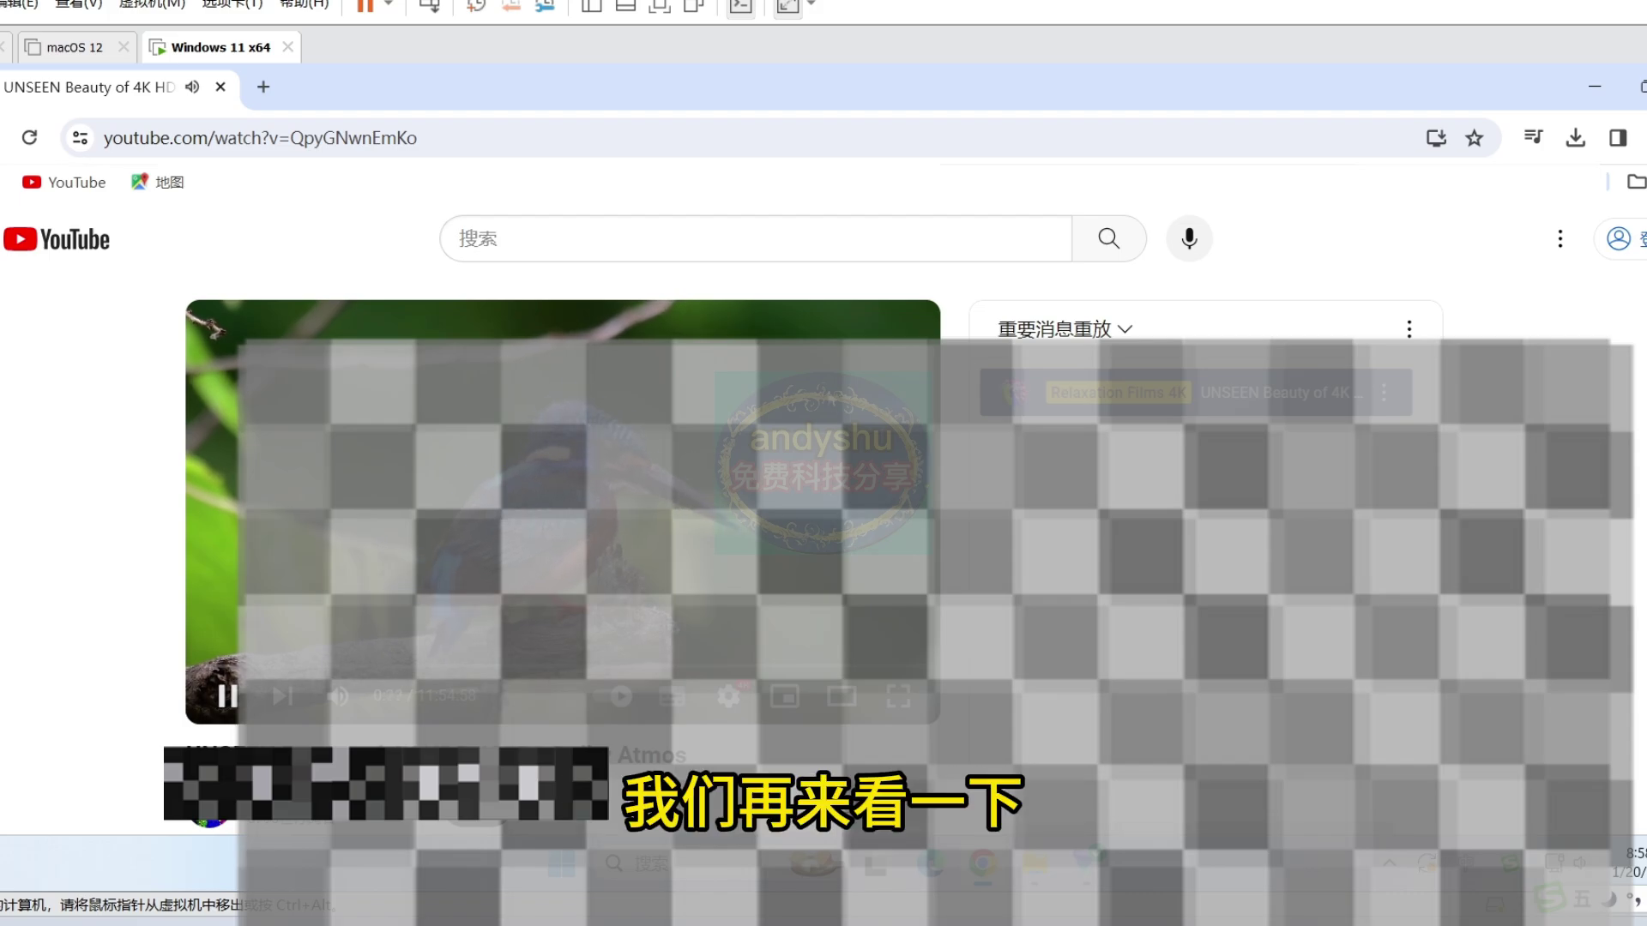
- Show Stats for nerds confirming 3840x2160@60 playback and skip the video ahead to 2:22
{"action": "right_click", "coordinate": [832, 396]}
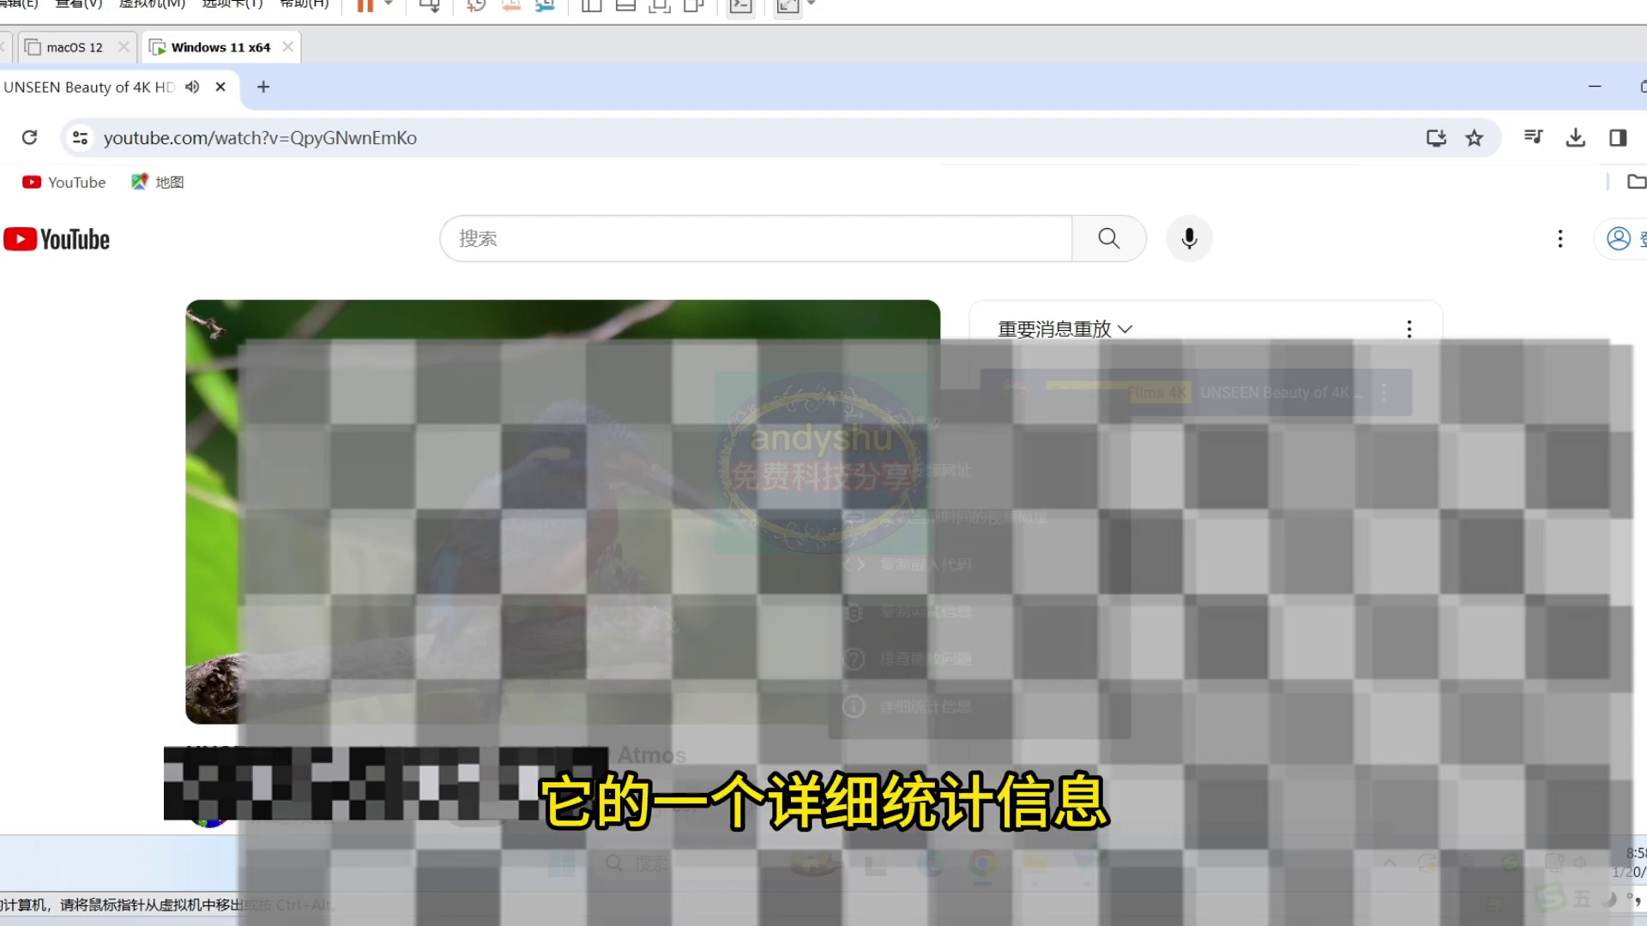
{"action": "left_click", "coordinate": [897, 709]}
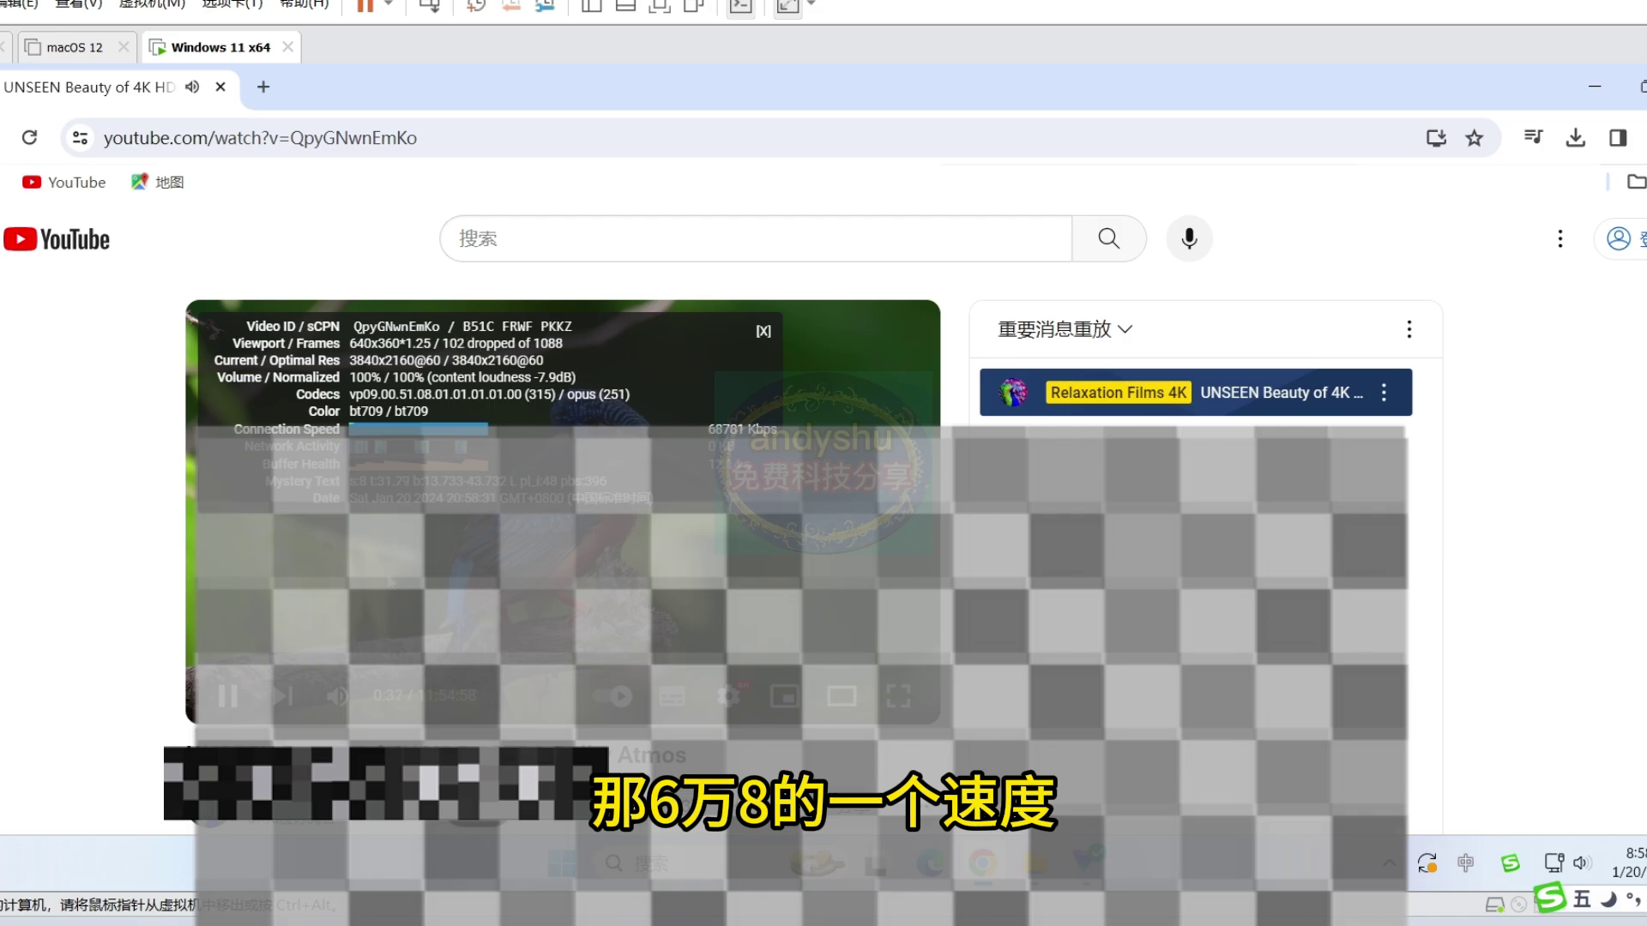
{"action": "left_click_drag", "start_coordinate": [247, 666], "coordinate": [248, 673]}
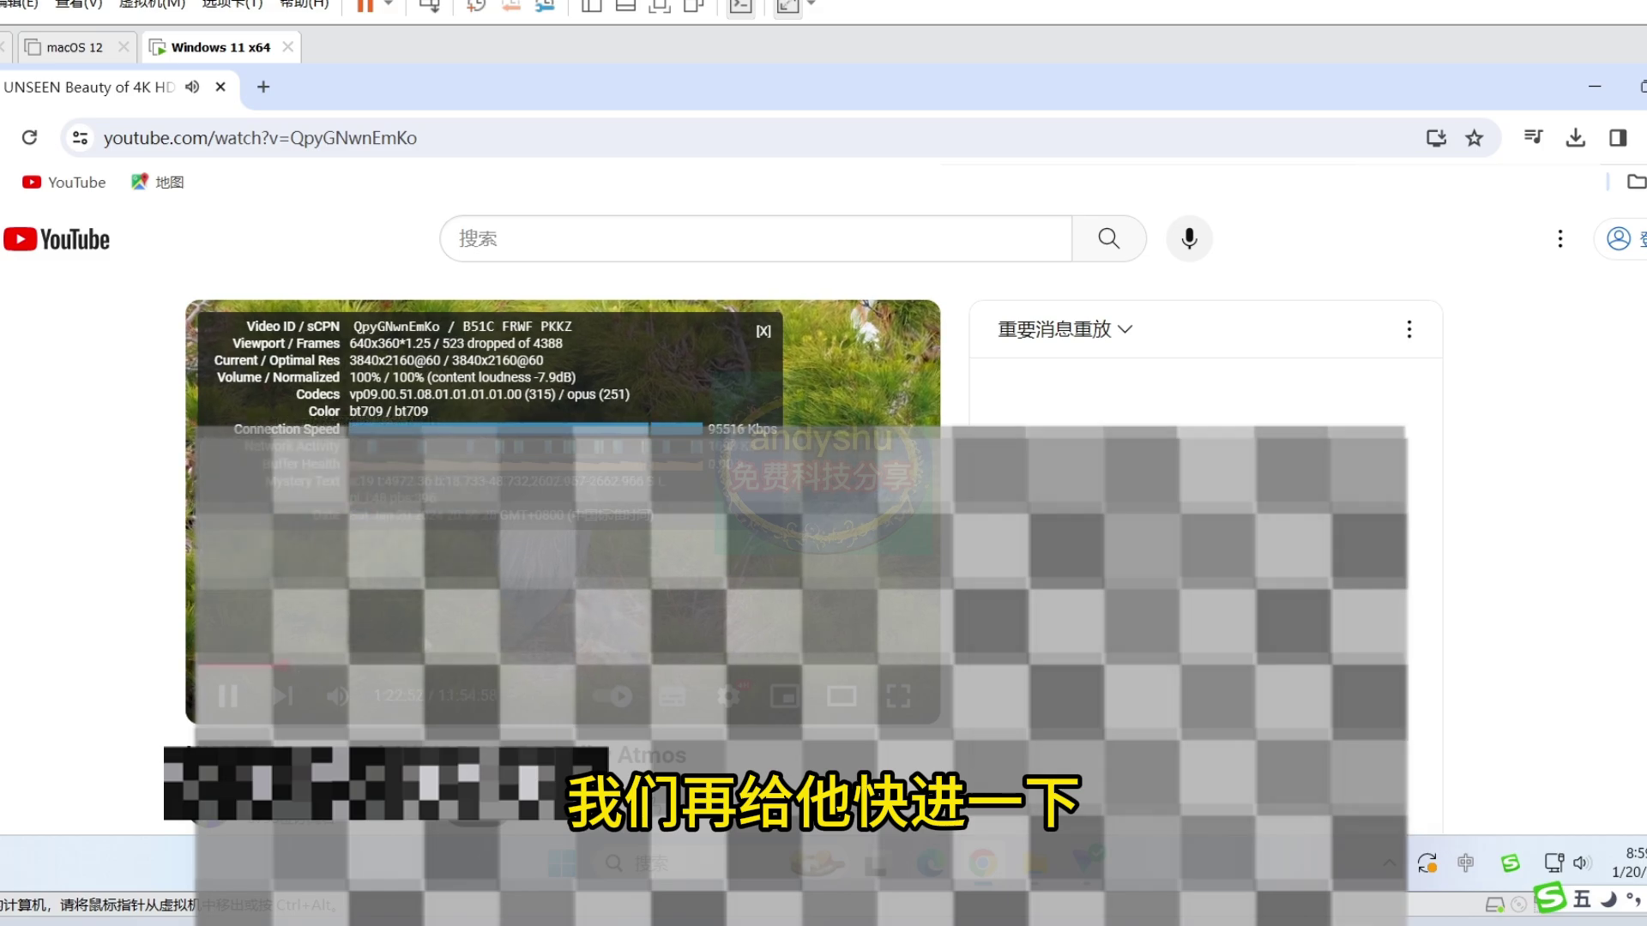
{"action": "left_click", "coordinate": [281, 666]}
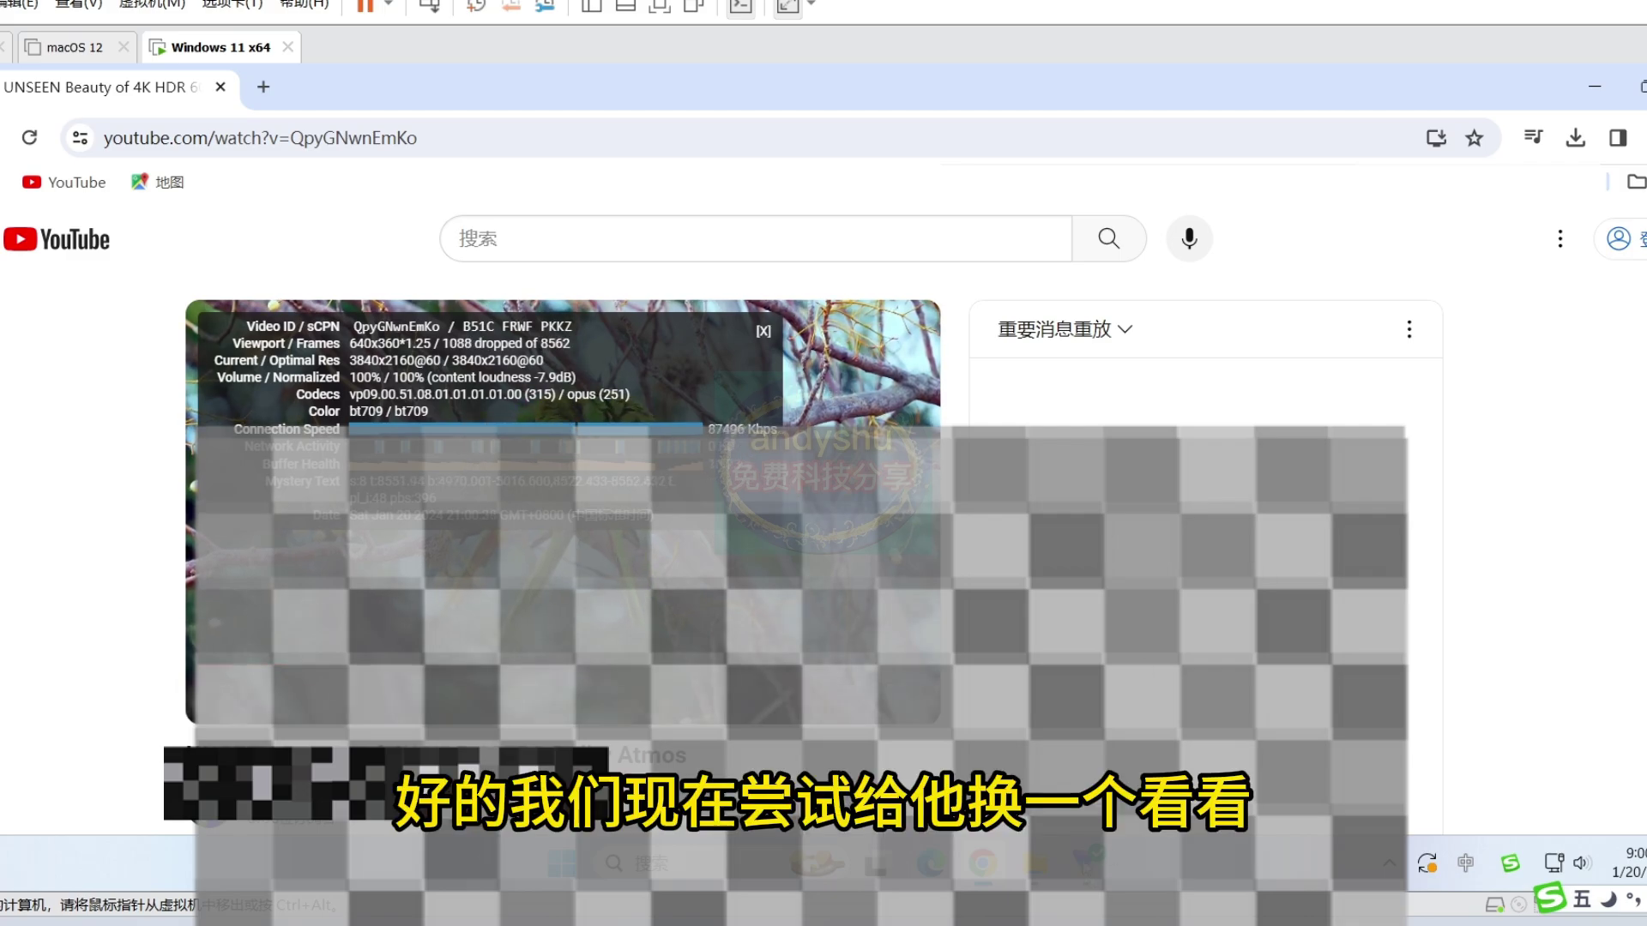
- Collapse the United States list and expand the Netherlands' 109 free servers in Proton VPN
{"action": "left_click", "coordinate": [1085, 864]}
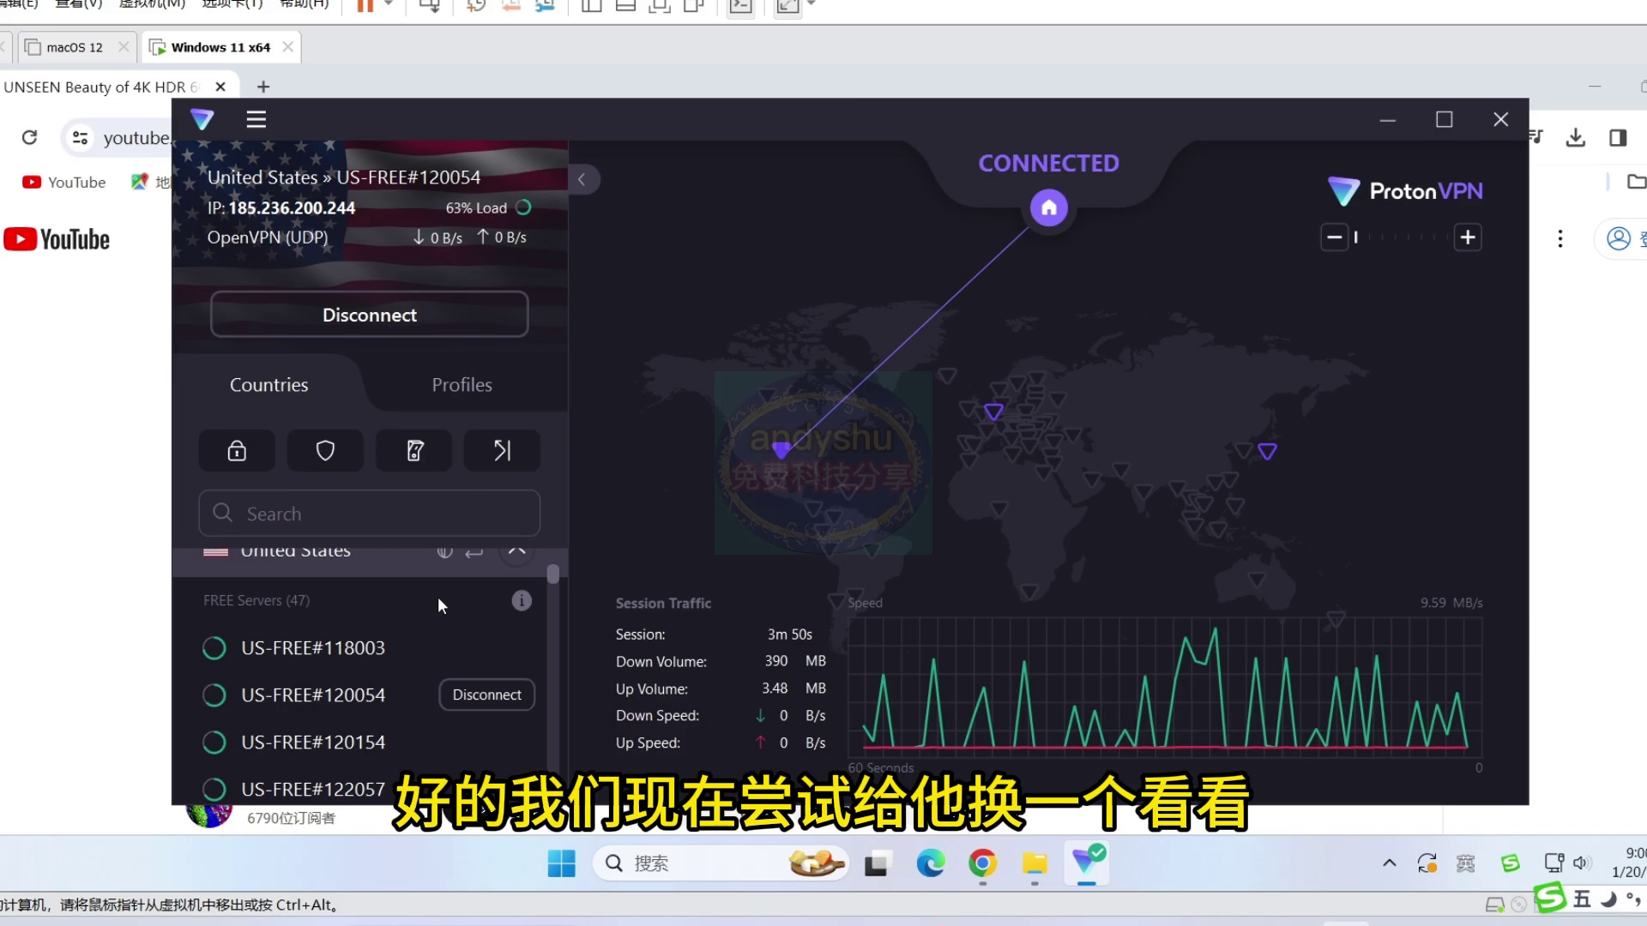
{"action": "mouse_move", "coordinate": [409, 661]}
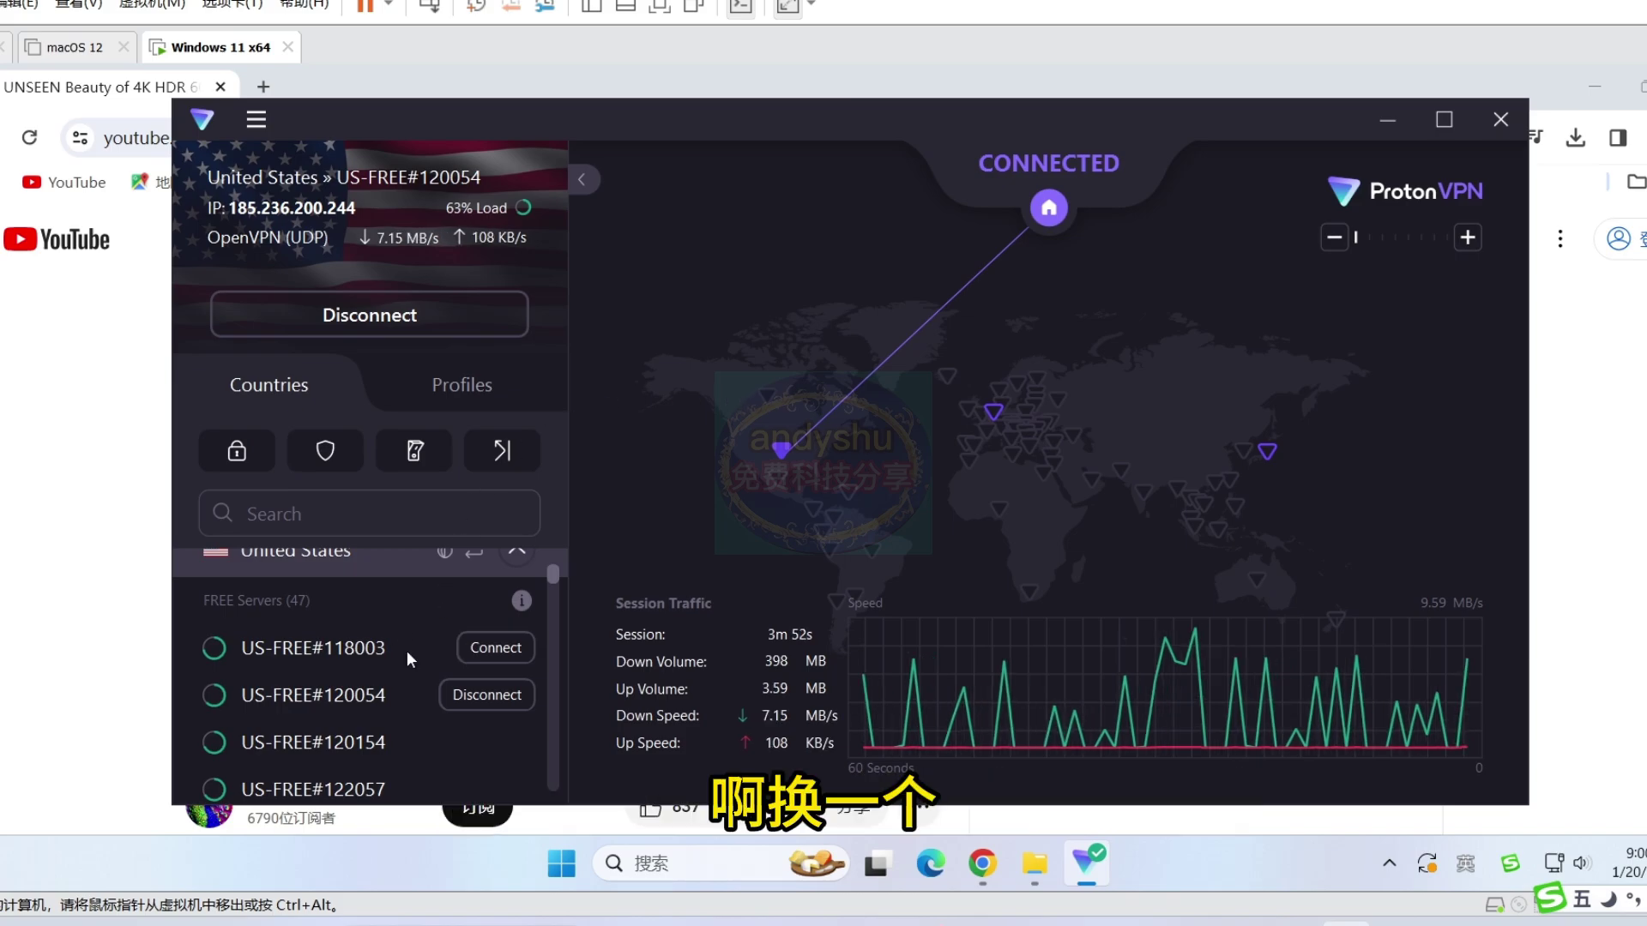
{"action": "left_click", "coordinate": [406, 550]}
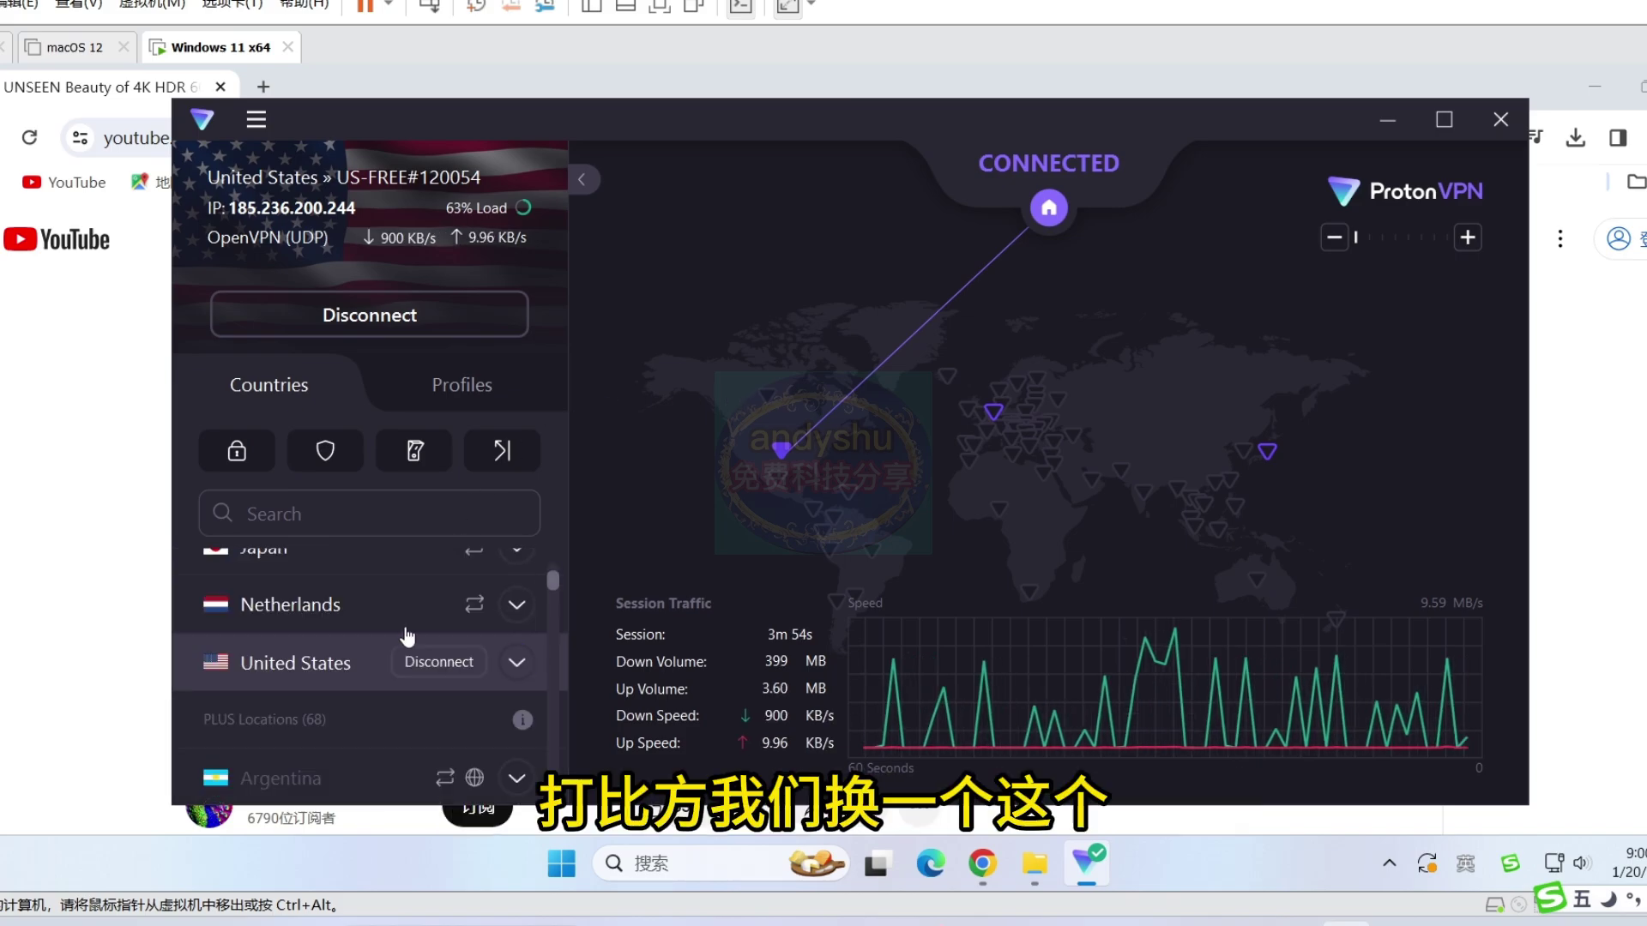
{"action": "left_click", "coordinate": [517, 606]}
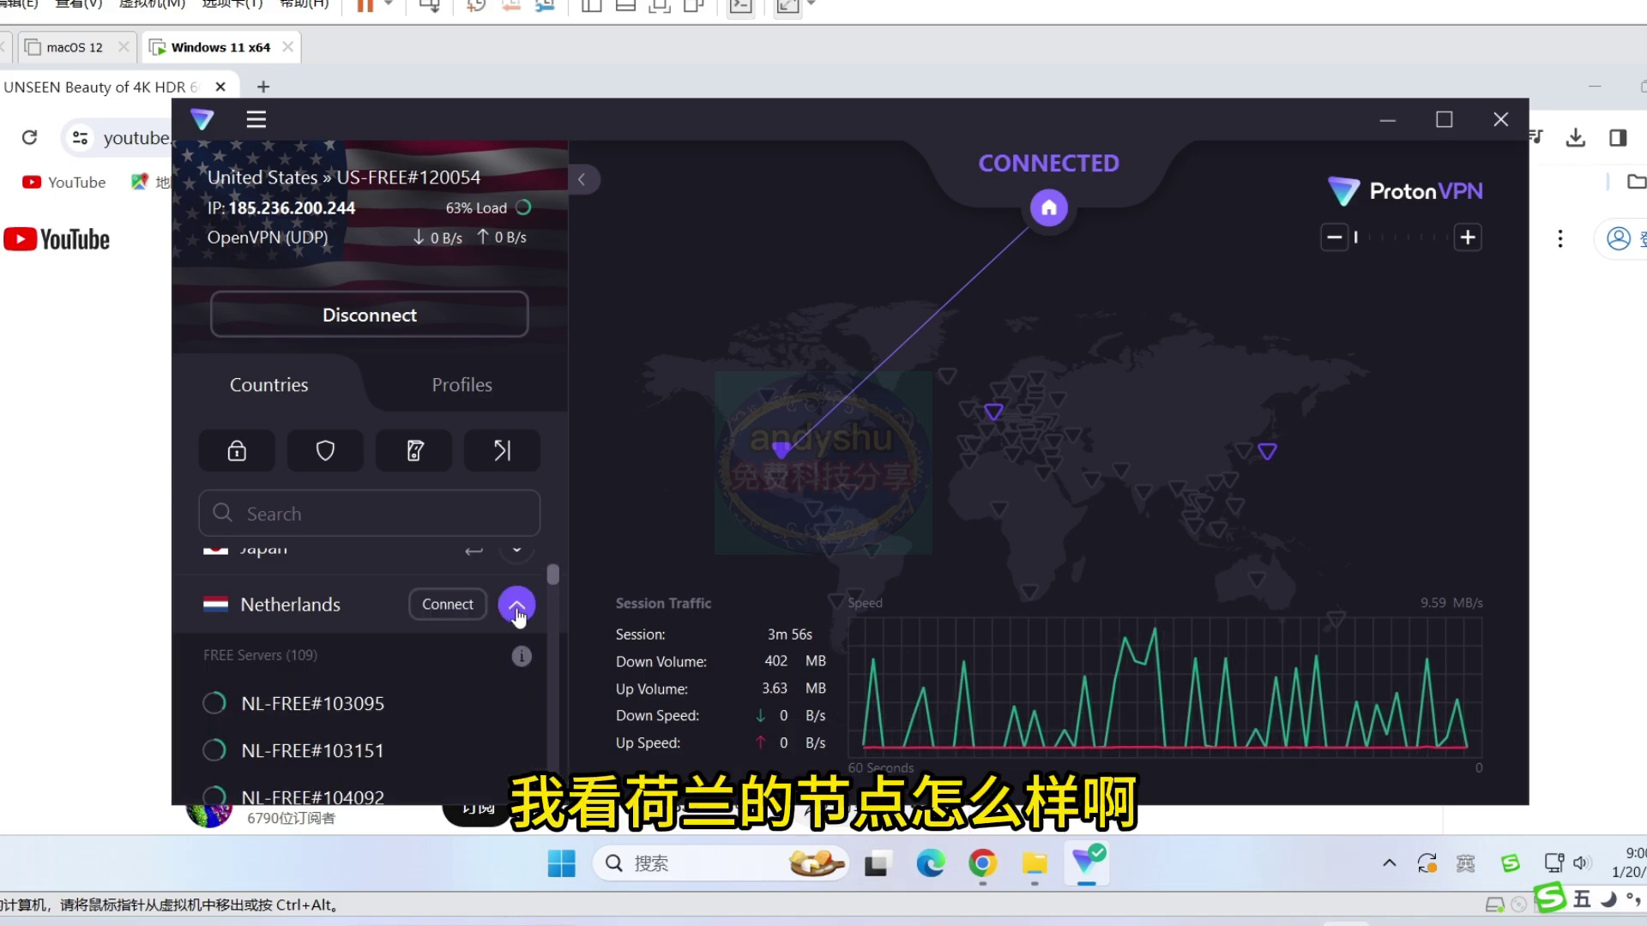
{"action": "scroll", "coordinate": [350, 710], "scroll_direction": "down", "scroll_amount": 5}
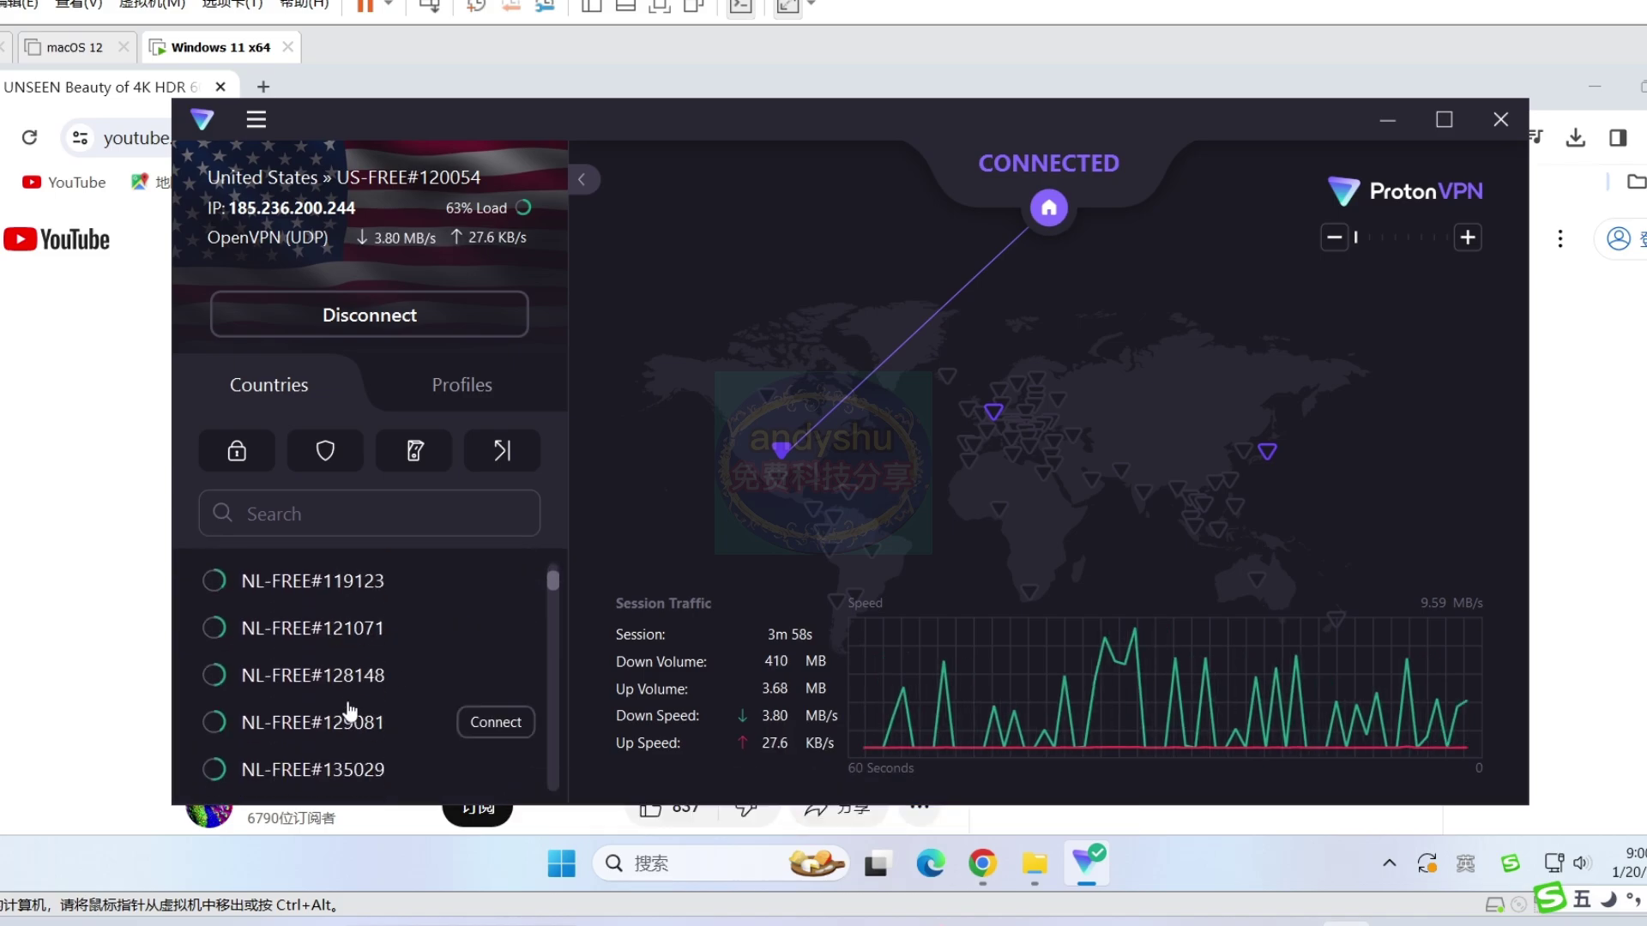